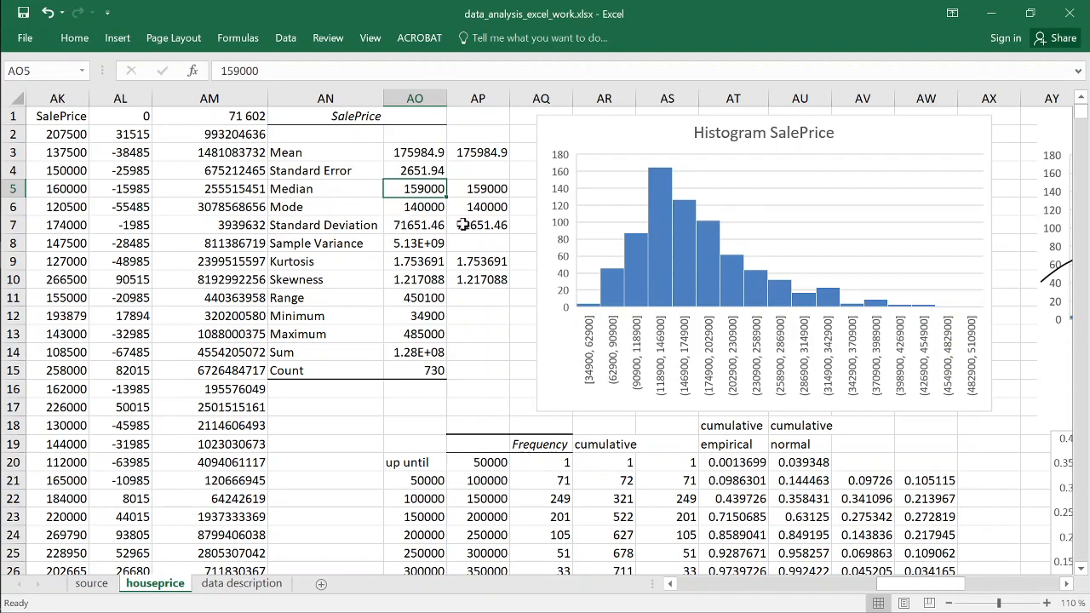
# Step: Enter the probability 0.25 in cell AO43, below the standard deviation table
pyautogui.scroll(-10, 461, 223)
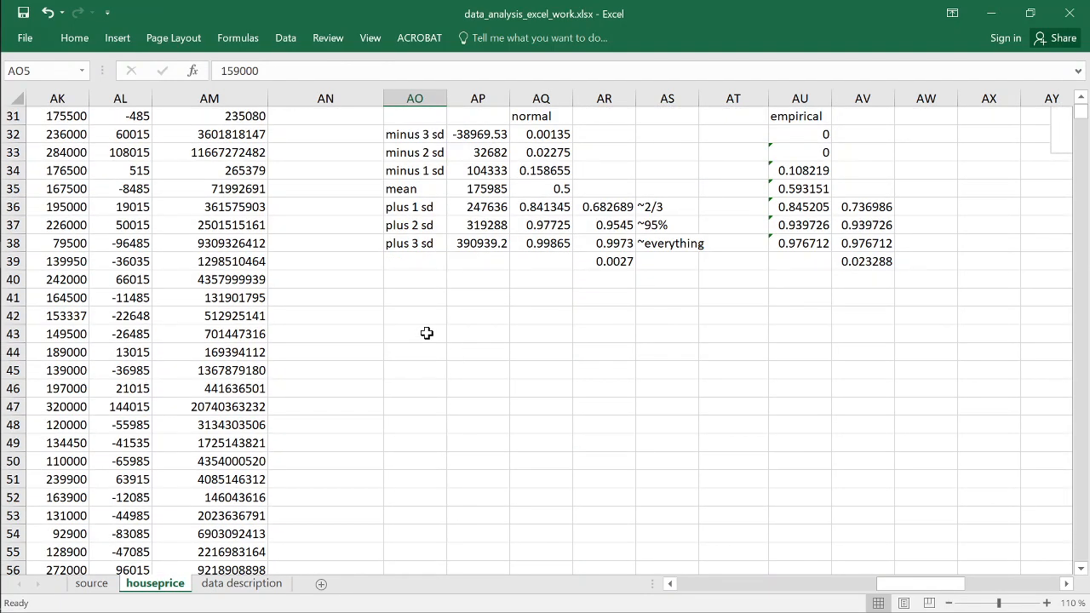
pyautogui.scroll(-1, 427, 333)
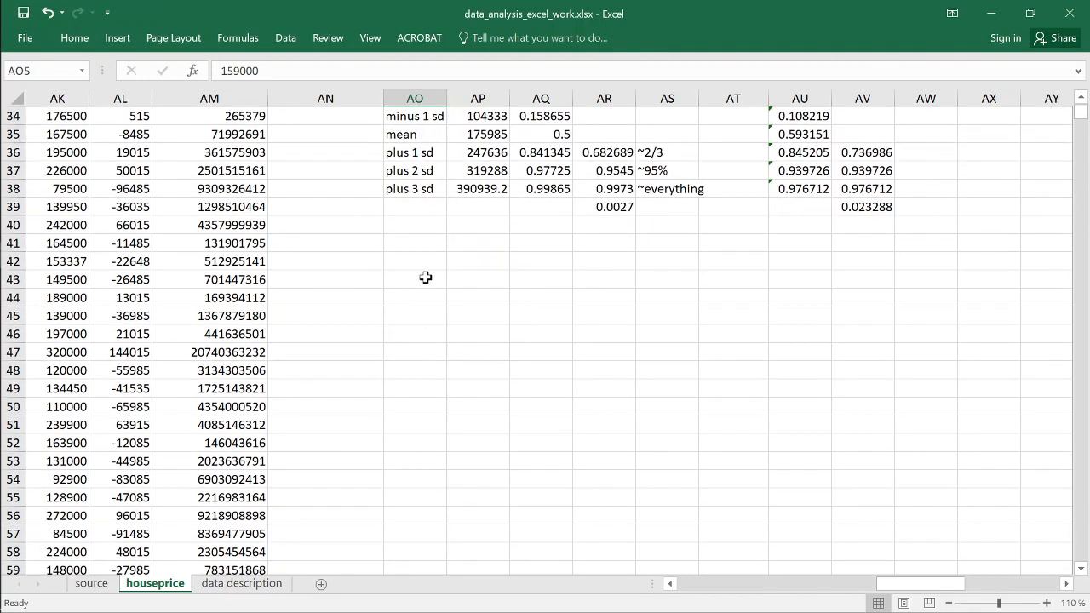
pyautogui.click(426, 280)
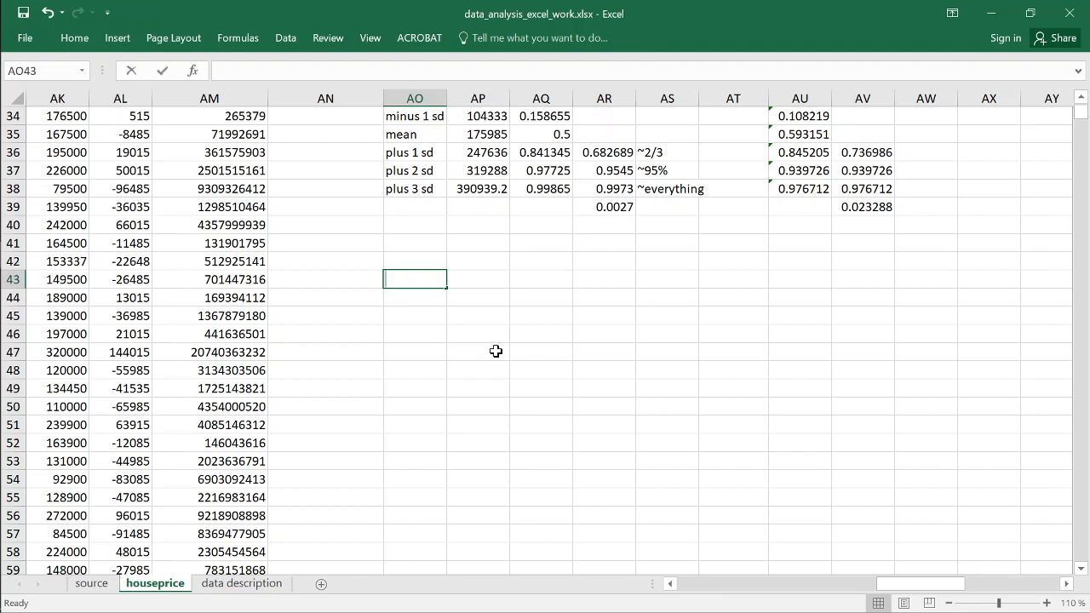
pyautogui.write('2')
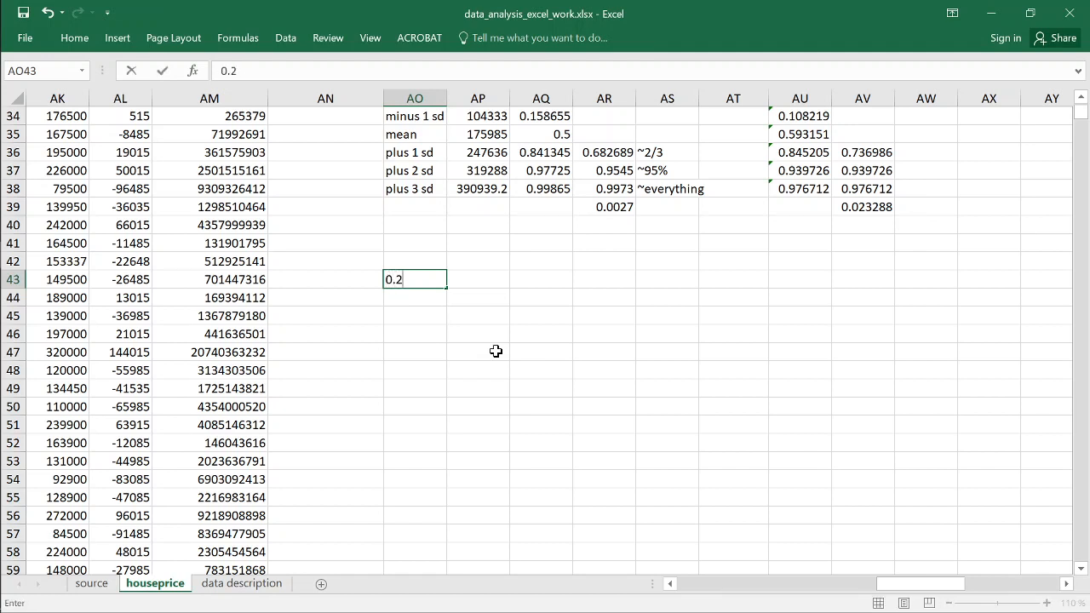
pyautogui.write('55')
pyautogui.press('Tab')
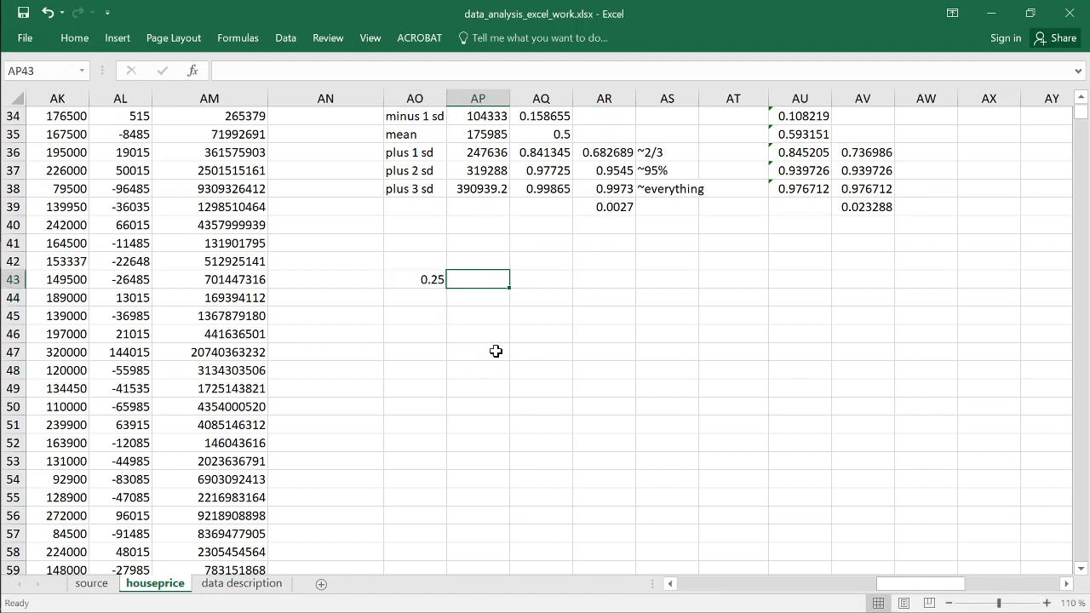
# Step: Calculate the sale price percentile in AP43 with =PERCENTILE($AK$2:$AK$731;AO43), keeping the price range absolute
pyautogui.write('=PERCE')
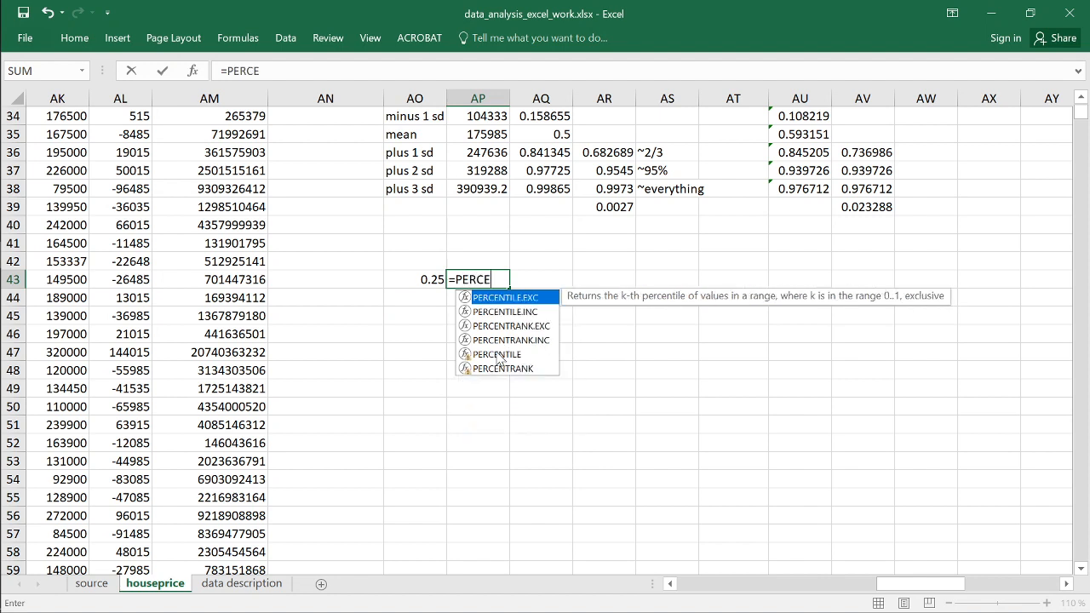
pyautogui.write('NTILE(')
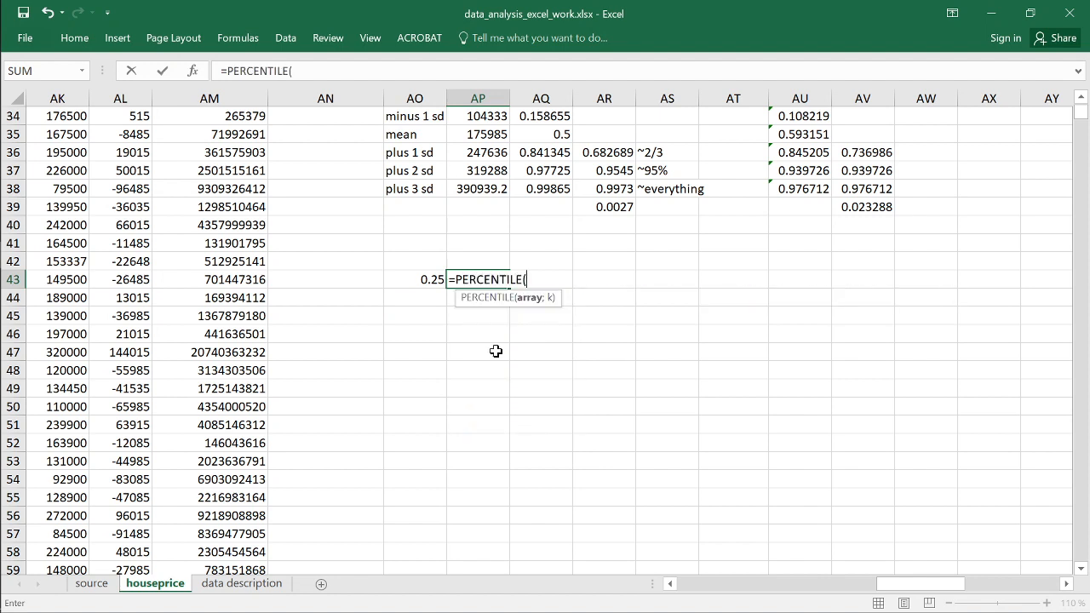
pyautogui.click(68, 293)
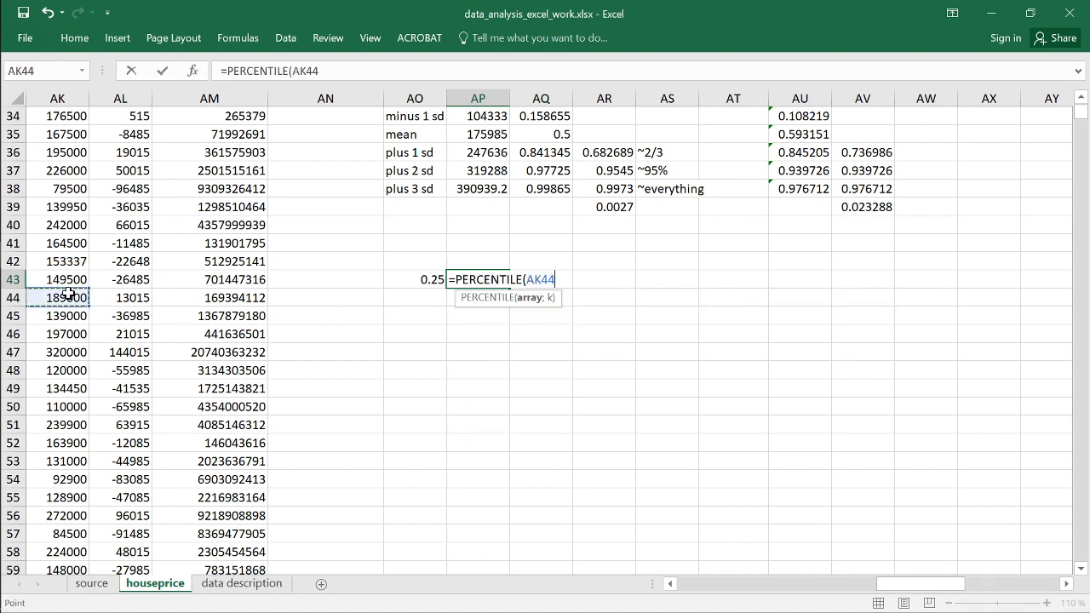
pyautogui.hotkey('ctrl', 'Up')
pyautogui.press('Down')
pyautogui.hotkey('ctrl', 'shift', 'Down')
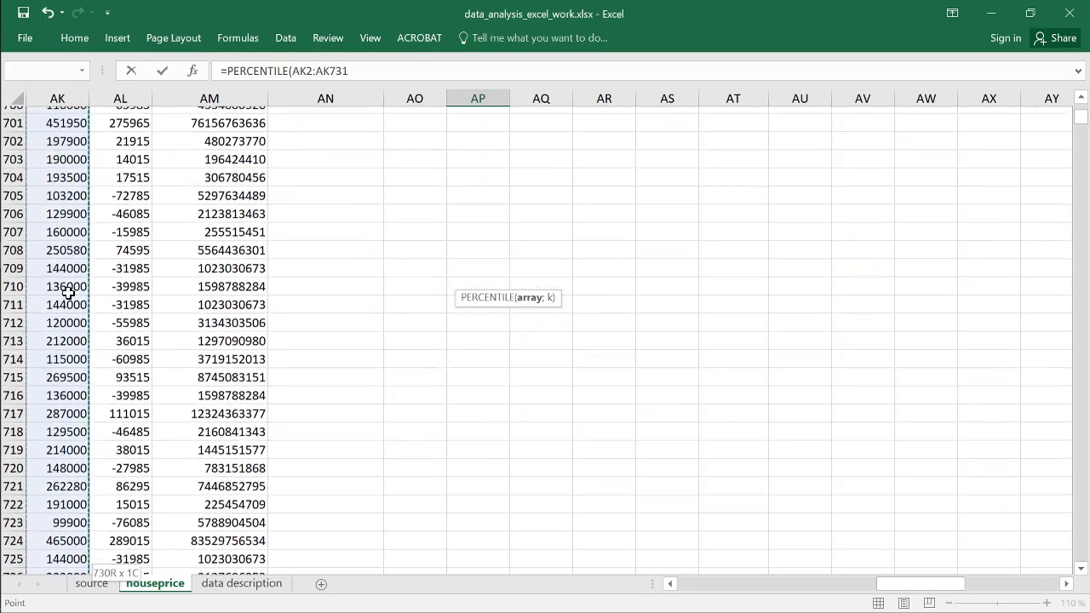
pyautogui.press('F4')
pyautogui.write(';')
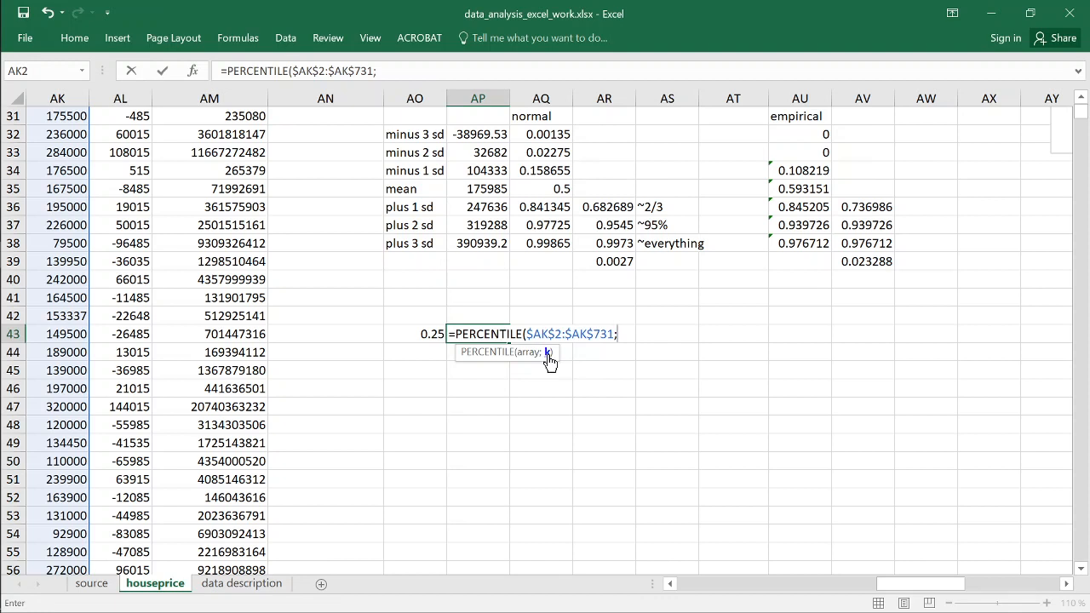
pyautogui.click(426, 333)
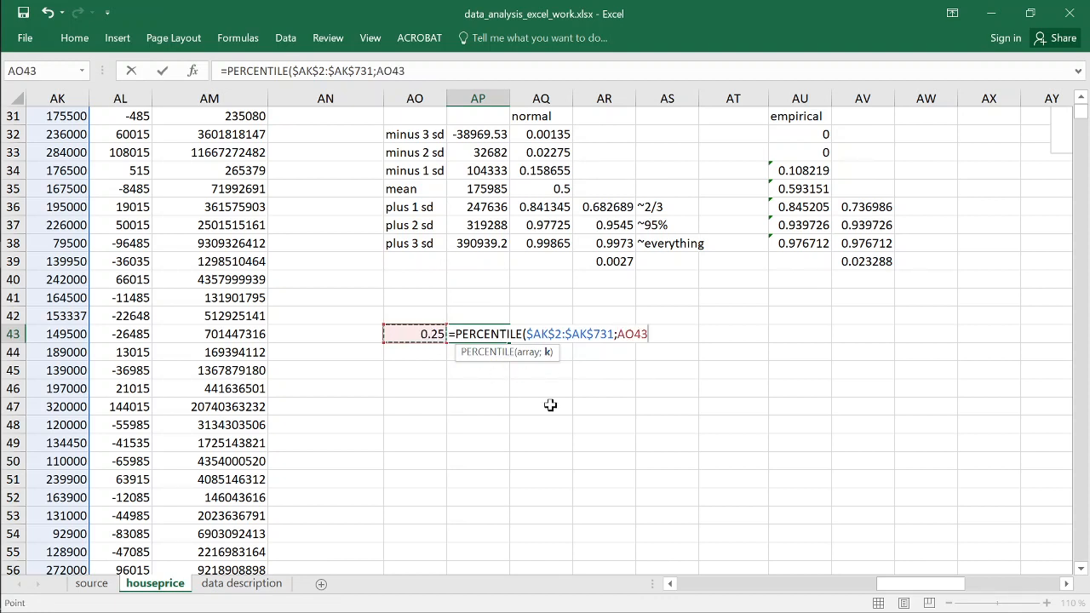
pyautogui.write(')')
pyautogui.press('Return')
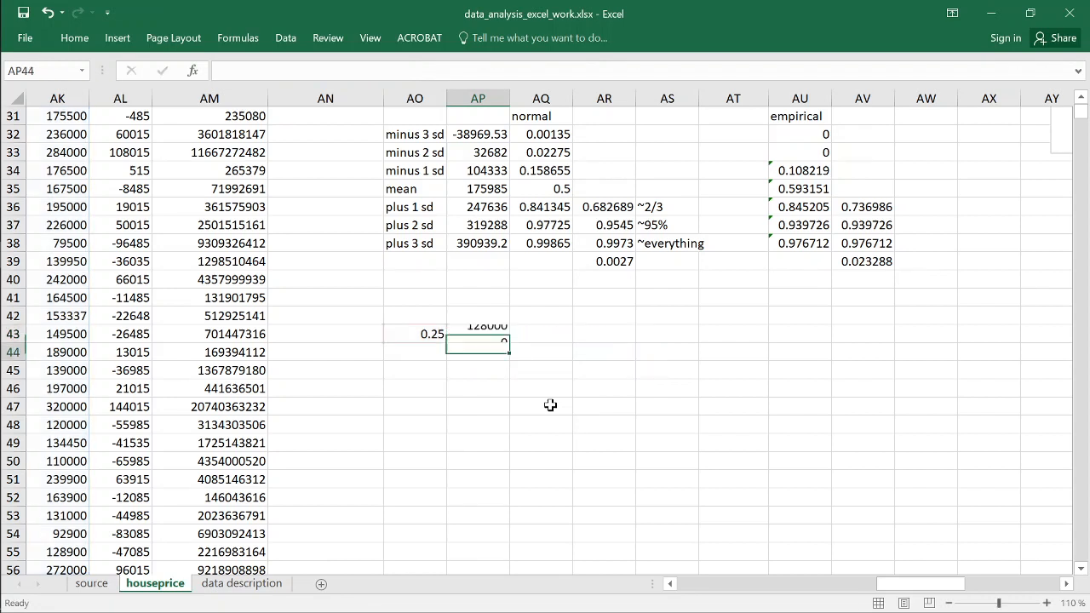
pyautogui.press('Up')
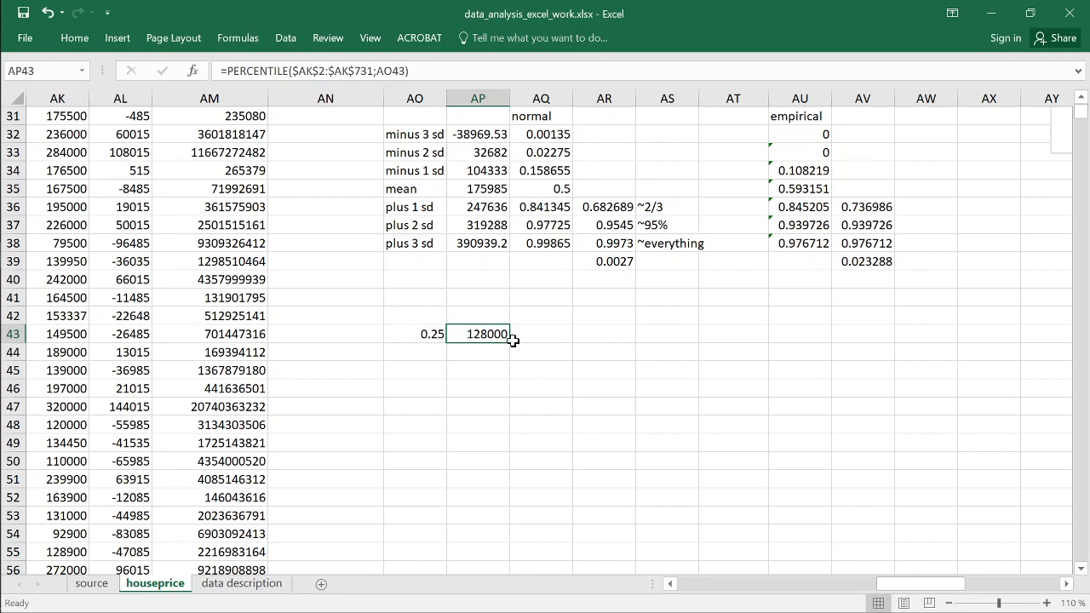
# Step: Examine the PERCENTILE formula in AP43 and the cells it references
pyautogui.scroll(1, 523, 364)
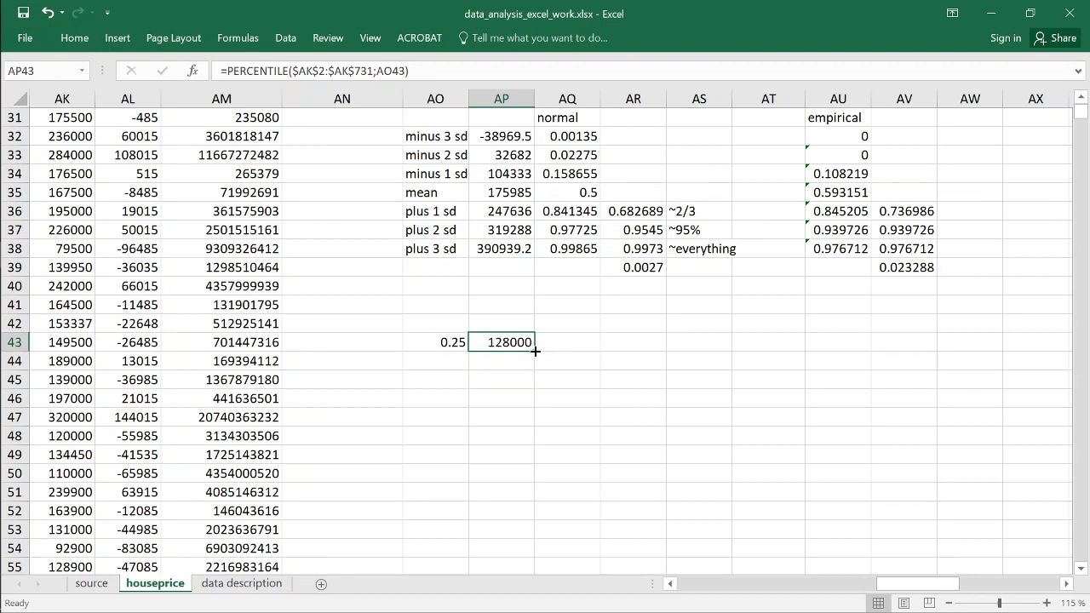
pyautogui.press('F2')
pyautogui.press('Escape')
pyautogui.keyDown('ctrl'); pyautogui.scroll(1, 680, 508); pyautogui.keyUp('ctrl')
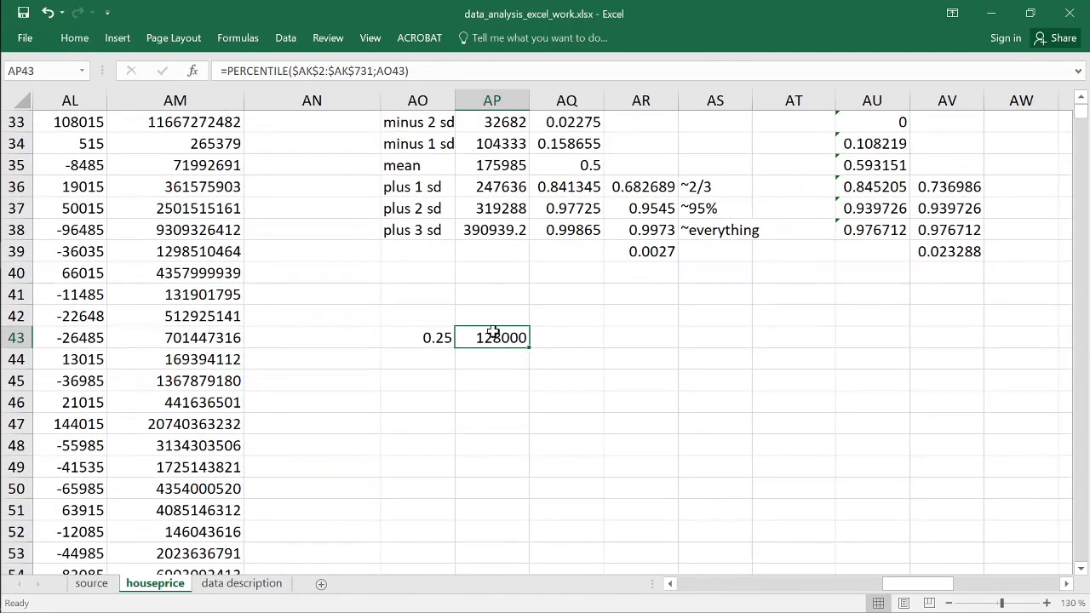
pyautogui.press('F2')
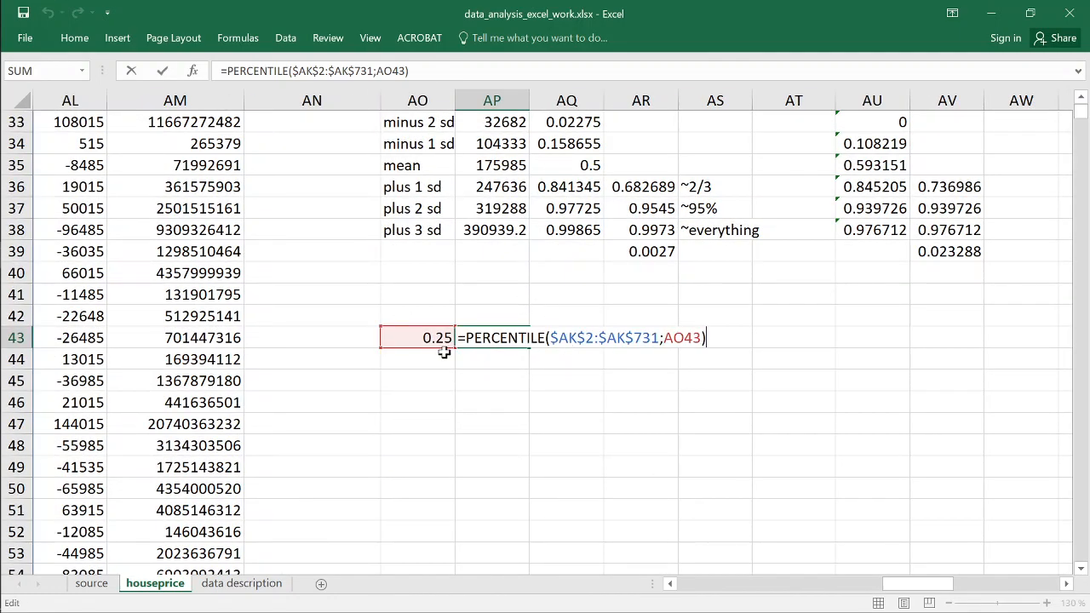
pyautogui.press('Escape')
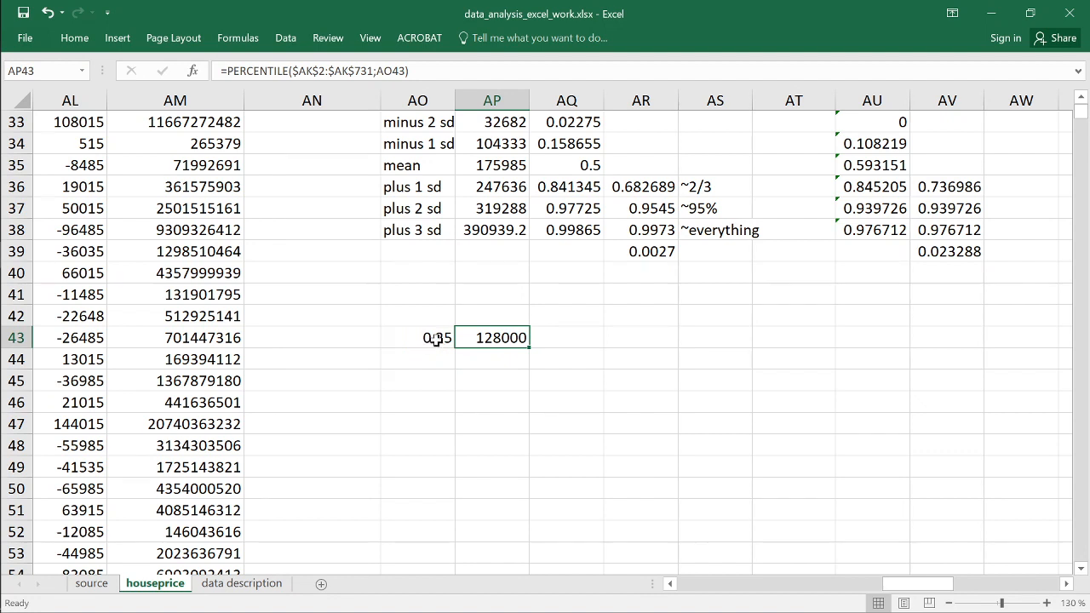
pyautogui.doubleClick(508, 341)
pyautogui.press('Escape')
# Step: Enter the probabilities 0.5 in AO44 and 0.75 in AO45
pyautogui.click(442, 357)
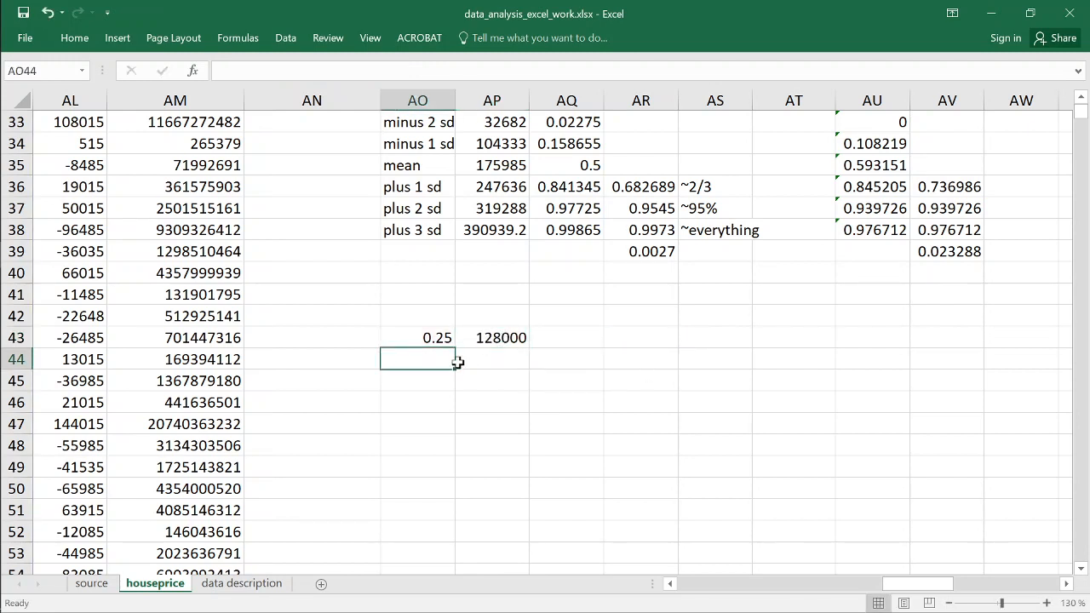
pyautogui.press('Up')
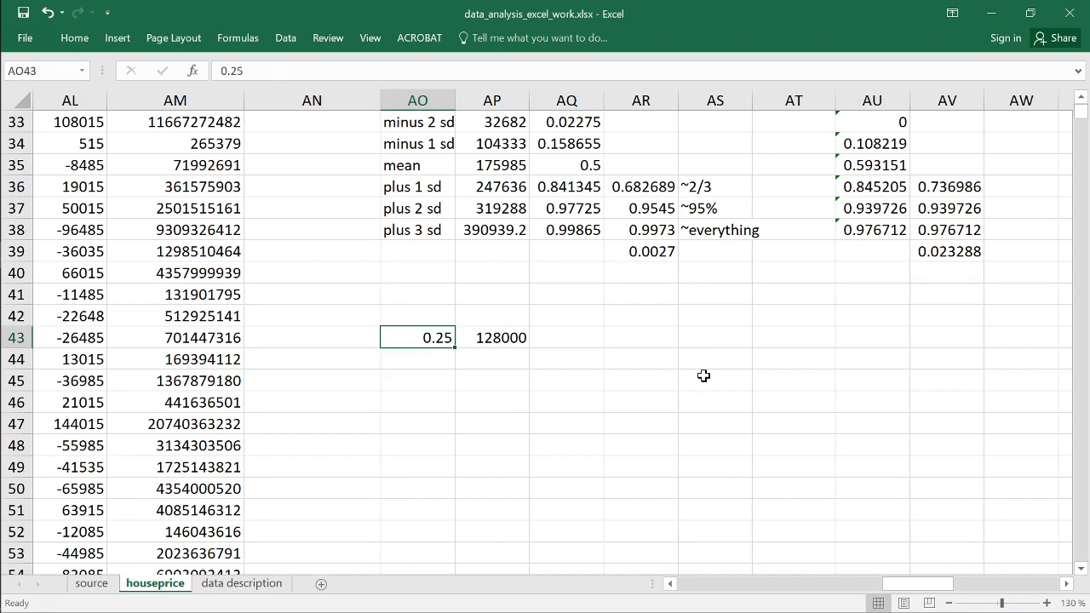
pyautogui.press('Down')
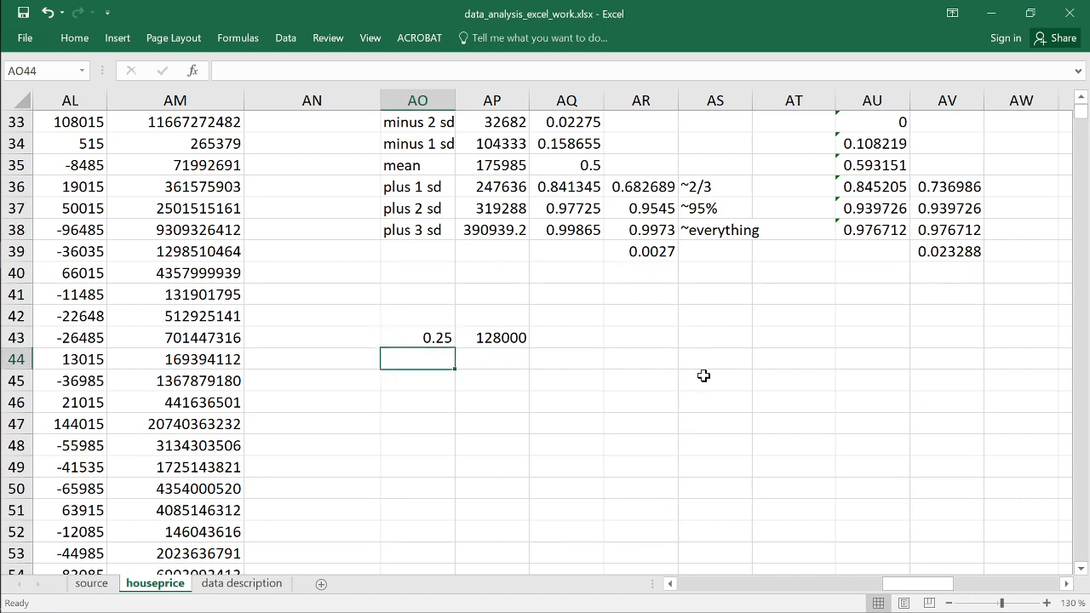
pyautogui.write('.5')
pyautogui.press('Return')
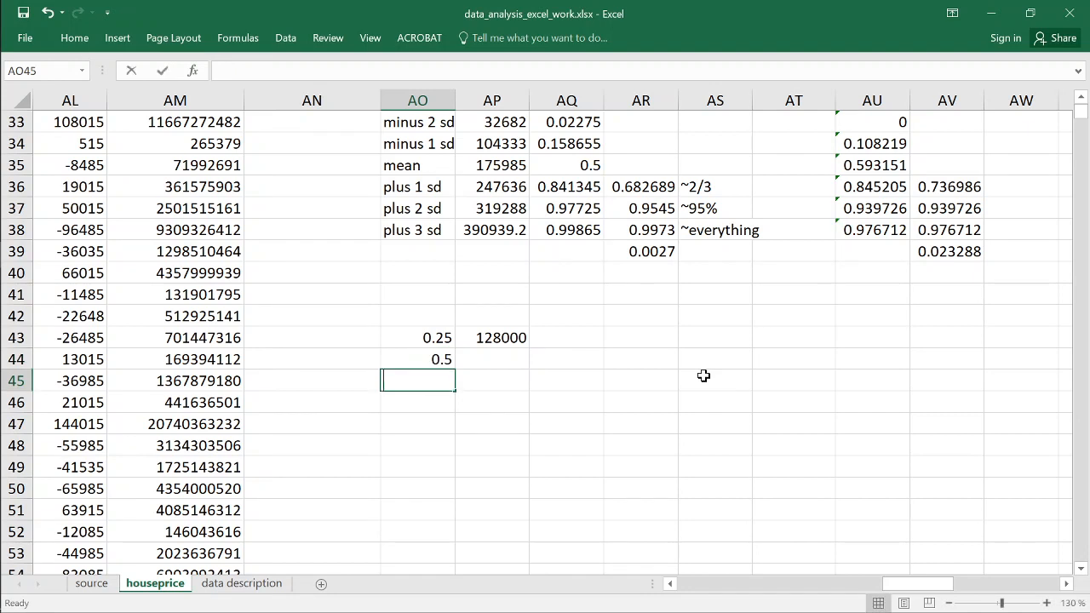
pyautogui.write('.75')
pyautogui.press('Return')
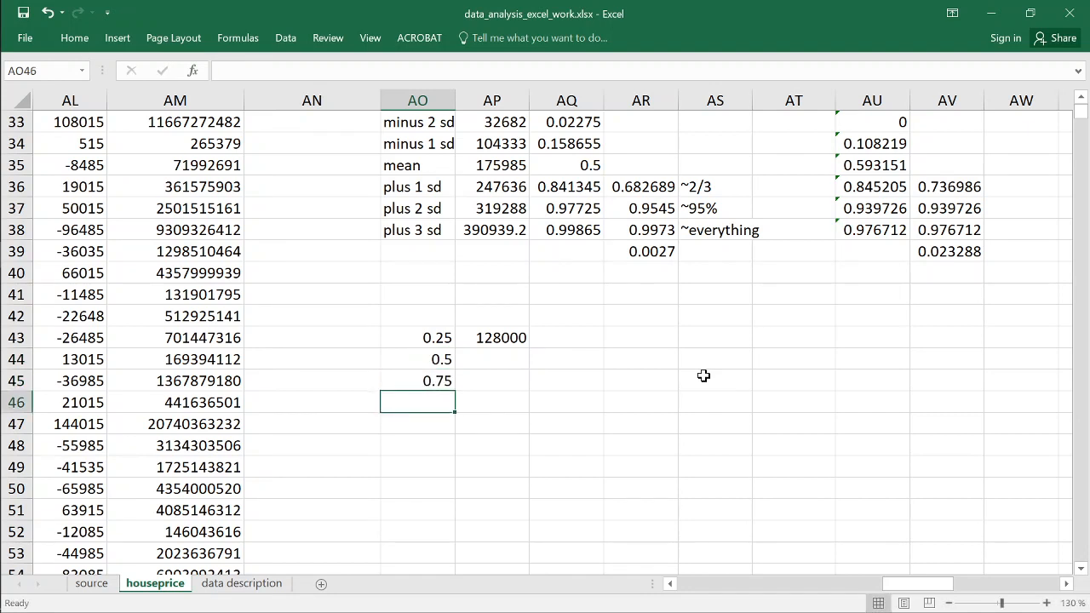
# Step: Add the probabilities 0.1 in AO42 and 0.9 in AO46 around the existing ones
pyautogui.press('Up')
pyautogui.press('Up')
pyautogui.press('Up')
pyautogui.press('Up')
pyautogui.write('.1')
pyautogui.press('Return')
pyautogui.press('Down')
pyautogui.press('Down')
pyautogui.press('Down')
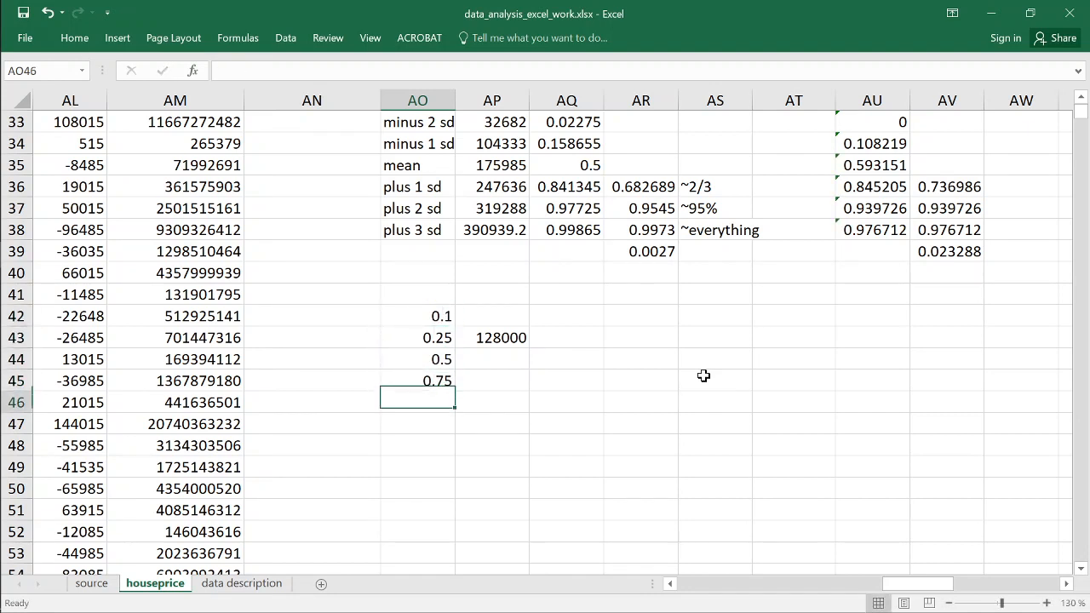
pyautogui.write('.9')
pyautogui.press('Return')
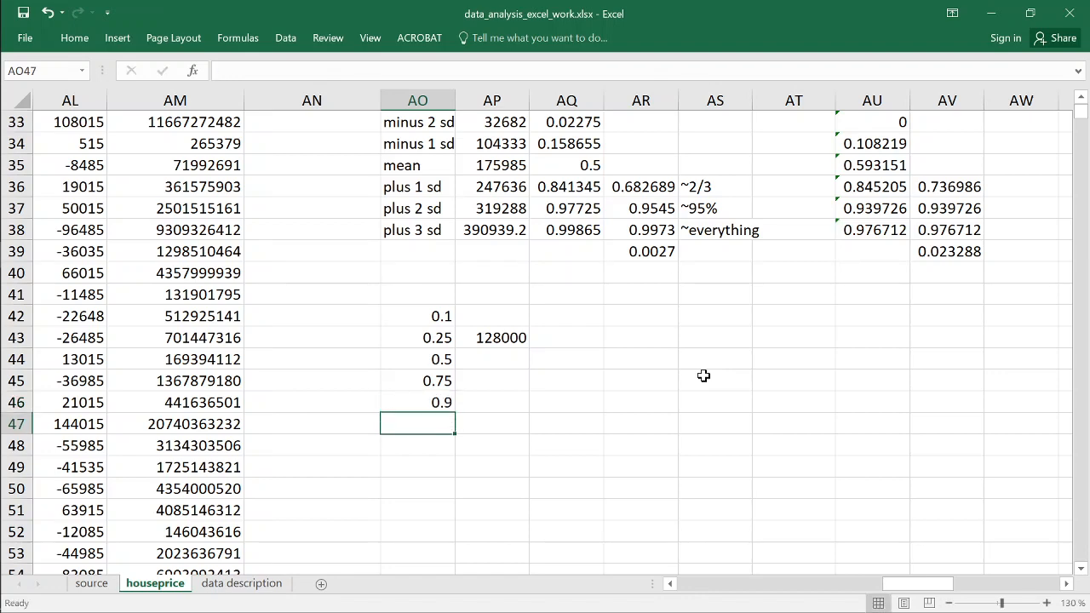
# Step: Copy the PERCENTILE formula from AP43 to AP42 and fill it down through AP46
pyautogui.click(478, 337)
pyautogui.hotkey('ctrl', 'c')
pyautogui.press('Up')
pyautogui.hotkey('ctrl', 'v')
pyautogui.press('Down')
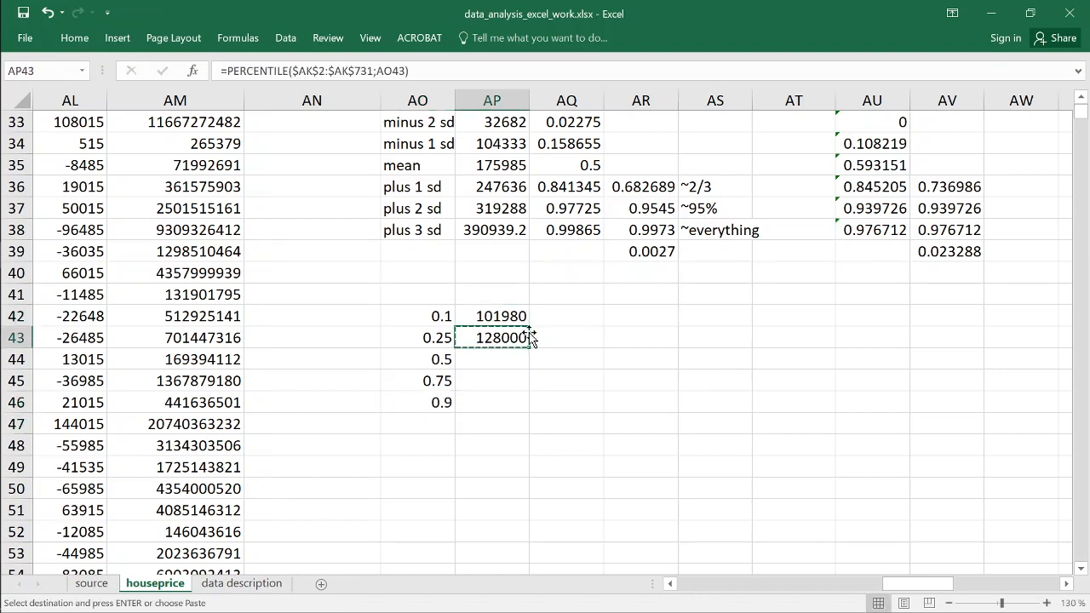
pyautogui.click(518, 316)
pyautogui.moveTo(530, 327); pyautogui.dragTo(523, 418)
# Step: Review the percentile formulas and prices in AP42:AP46, including the median, 75th and 90th percentiles
pyautogui.click(501, 359)
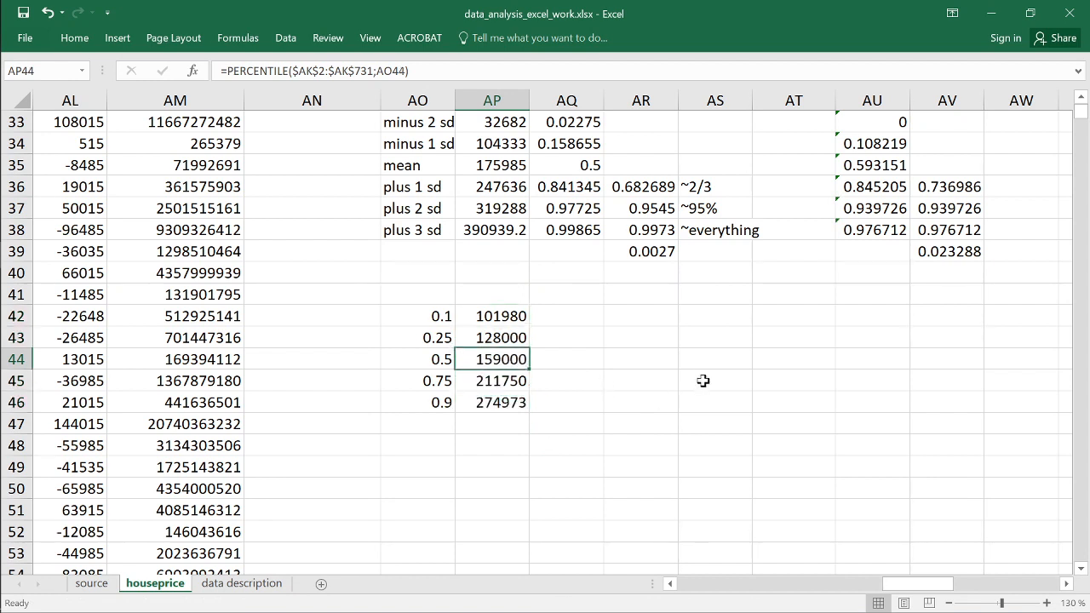
pyautogui.doubleClick(483, 359)
pyautogui.press('Escape')
pyautogui.click(522, 382)
pyautogui.click(521, 404)
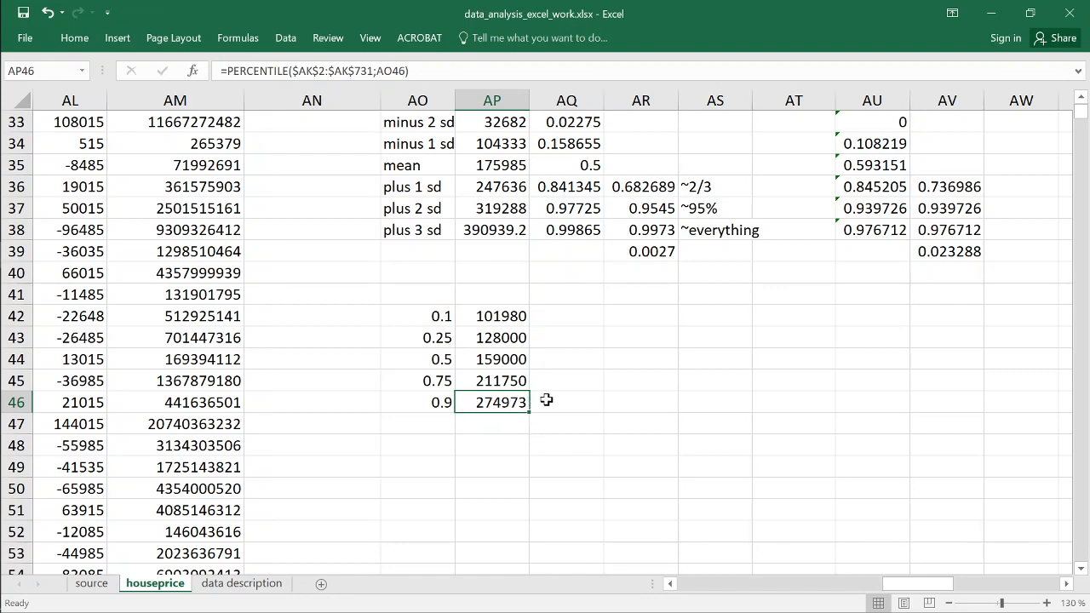
pyautogui.click(503, 359)
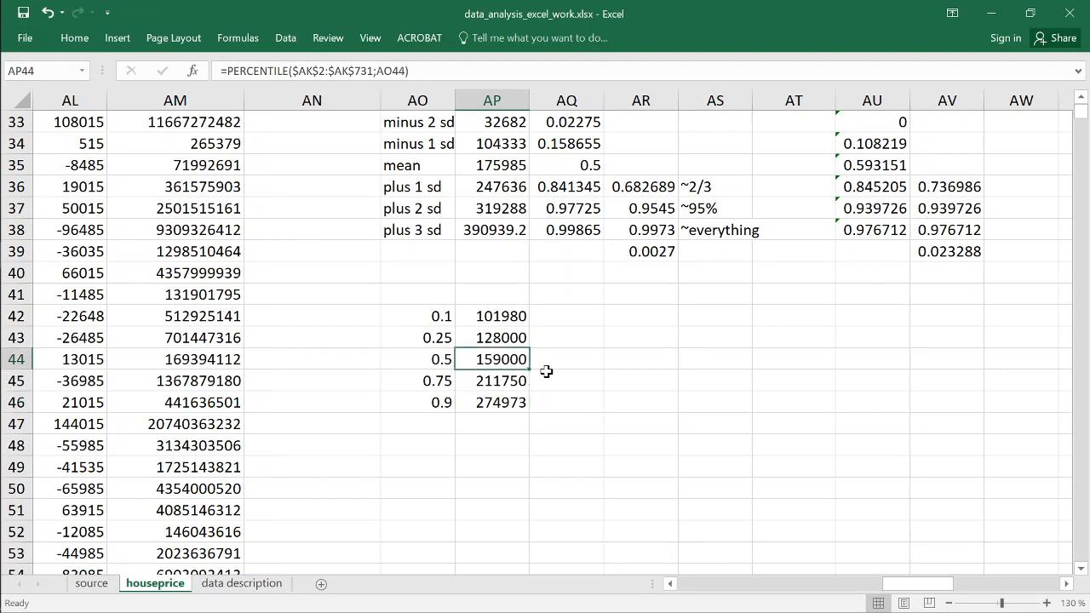
pyautogui.moveTo(494, 316); pyautogui.dragTo(511, 404)
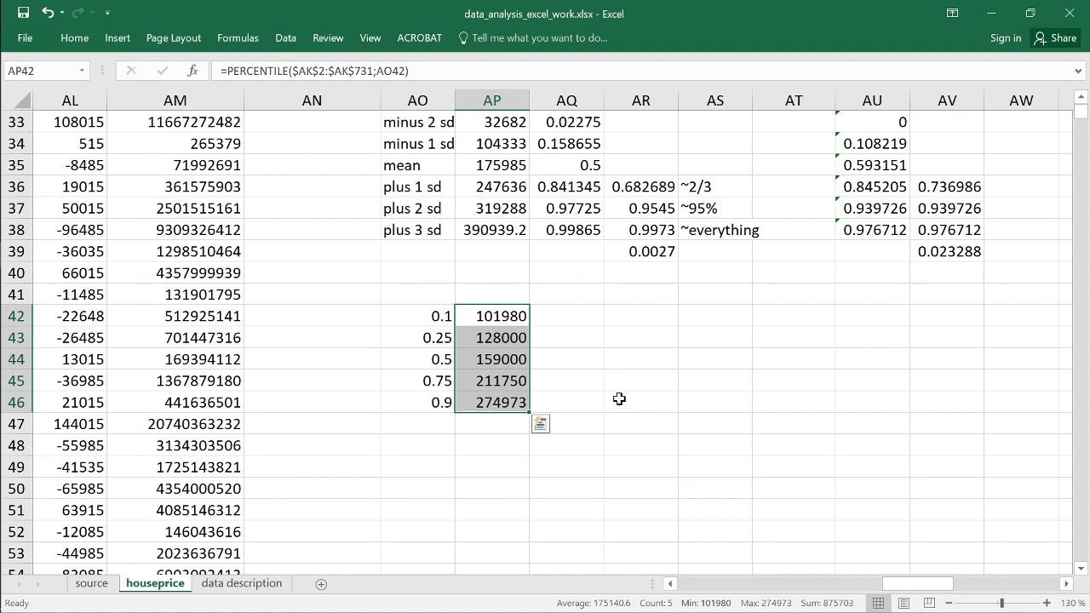
# Step: Begin a NORMINV formula in AQ42 that takes the probability from AO42
pyautogui.click(580, 315)
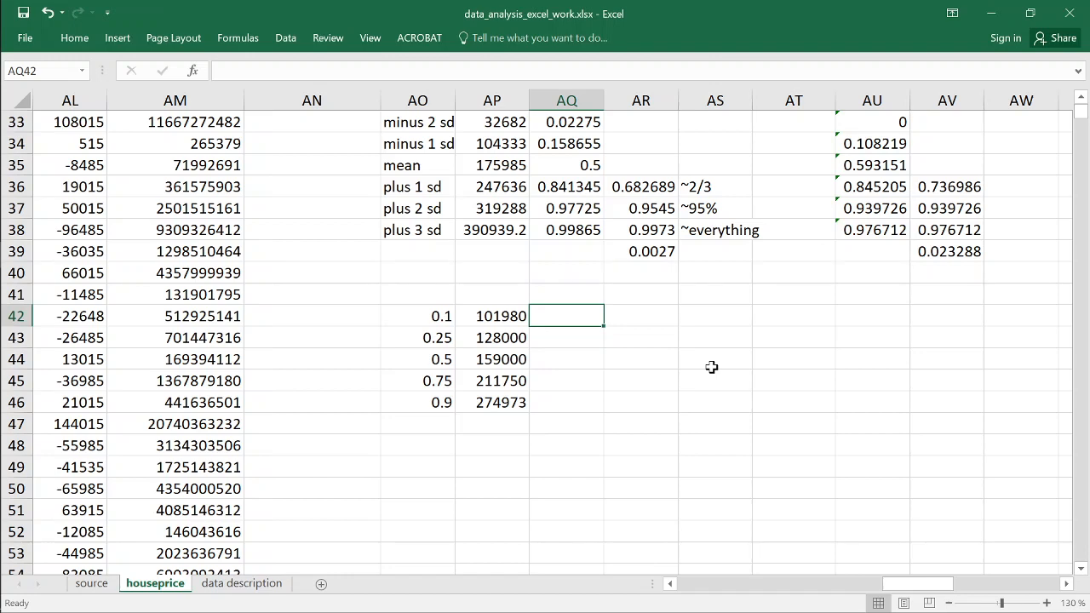
pyautogui.write('=')
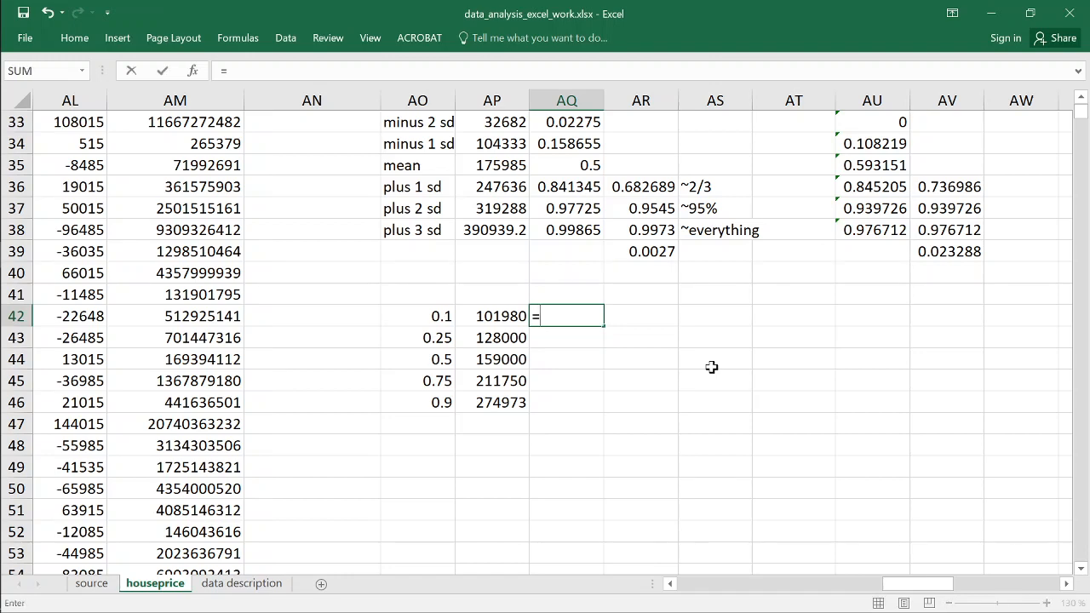
pyautogui.write('NORM')
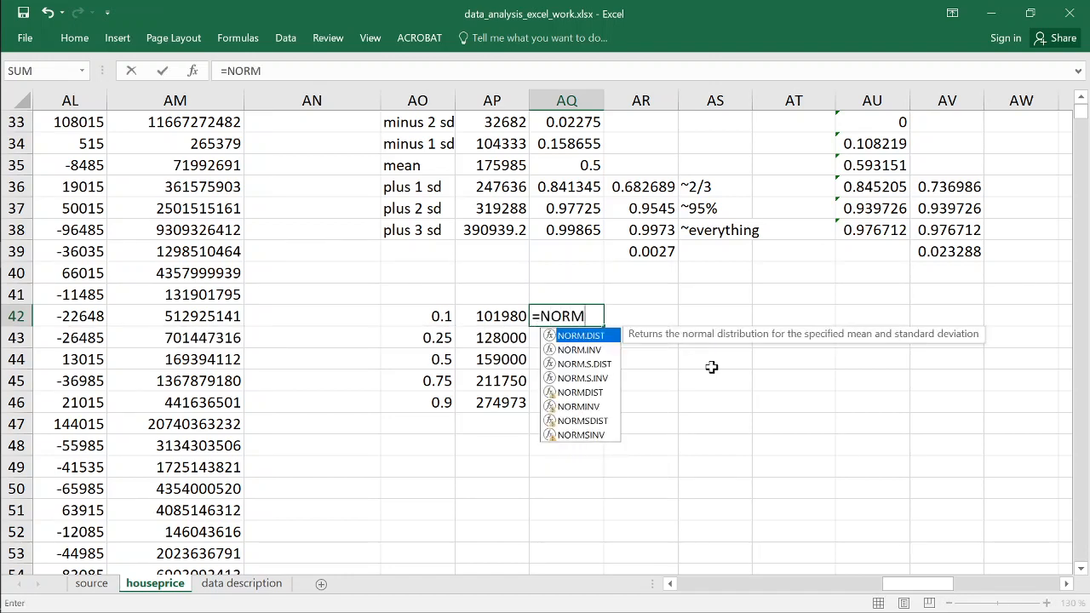
pyautogui.write('INV(')
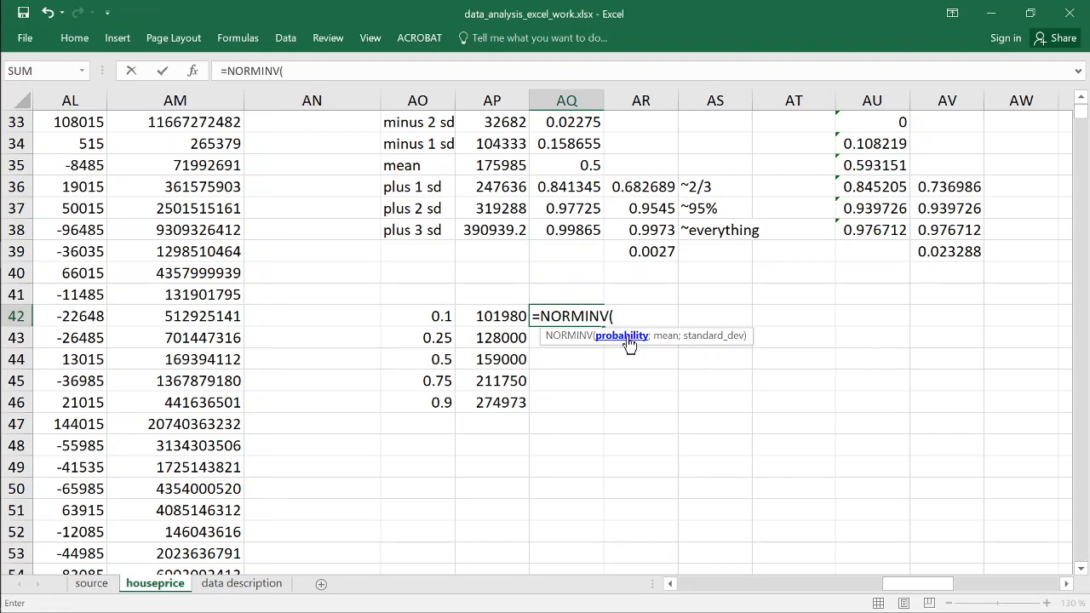
pyautogui.click(437, 316)
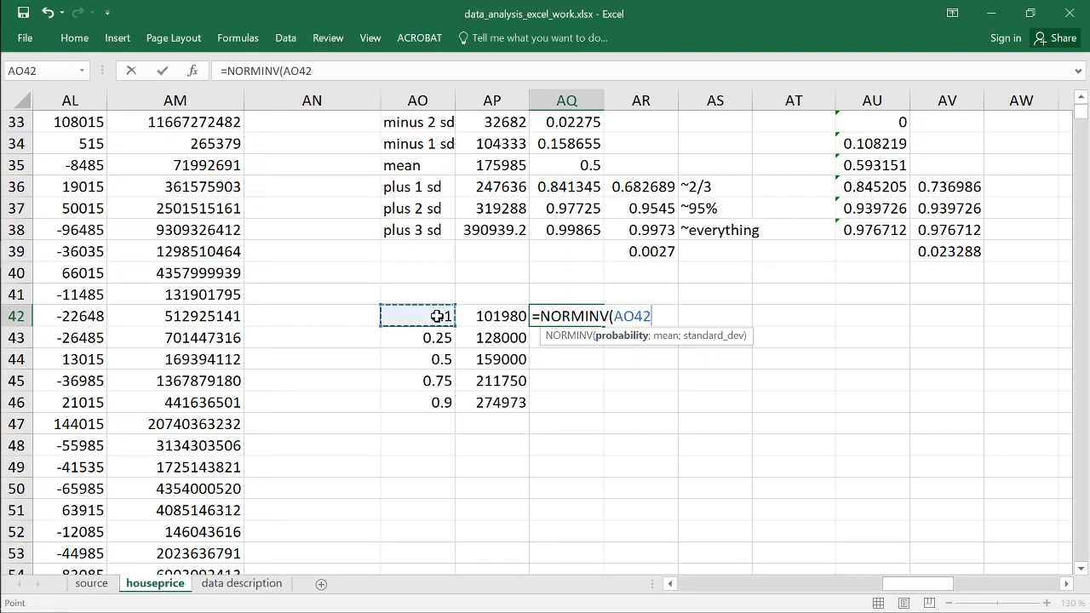
pyautogui.write(';')
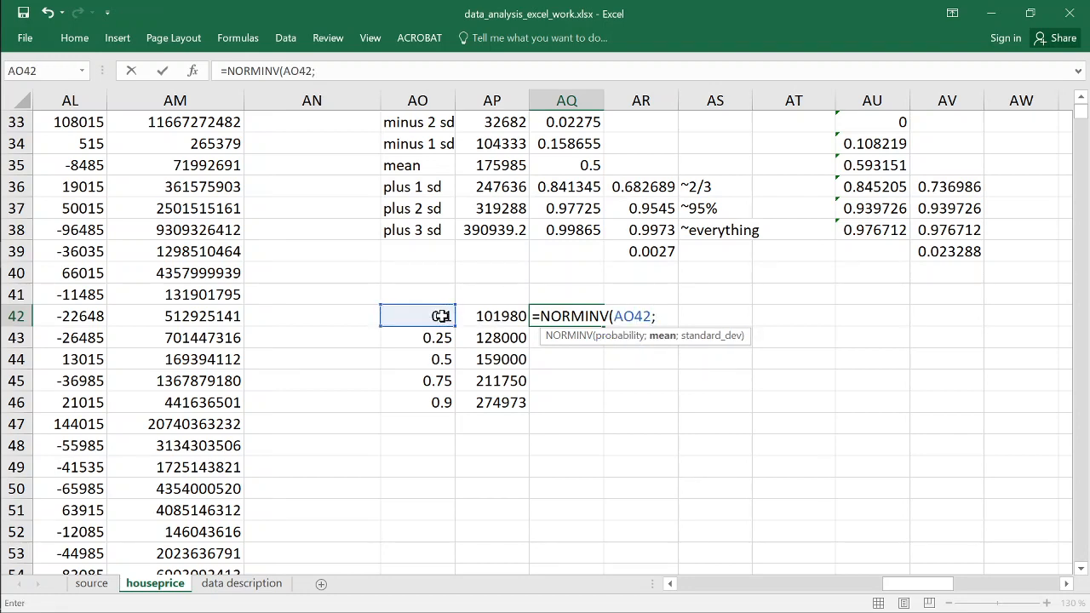
# Step: Complete the AQ42 formula with absolute references to the mean in $AO$3 and the standard deviation in $AO$7
pyautogui.scroll(11, 595, 323)
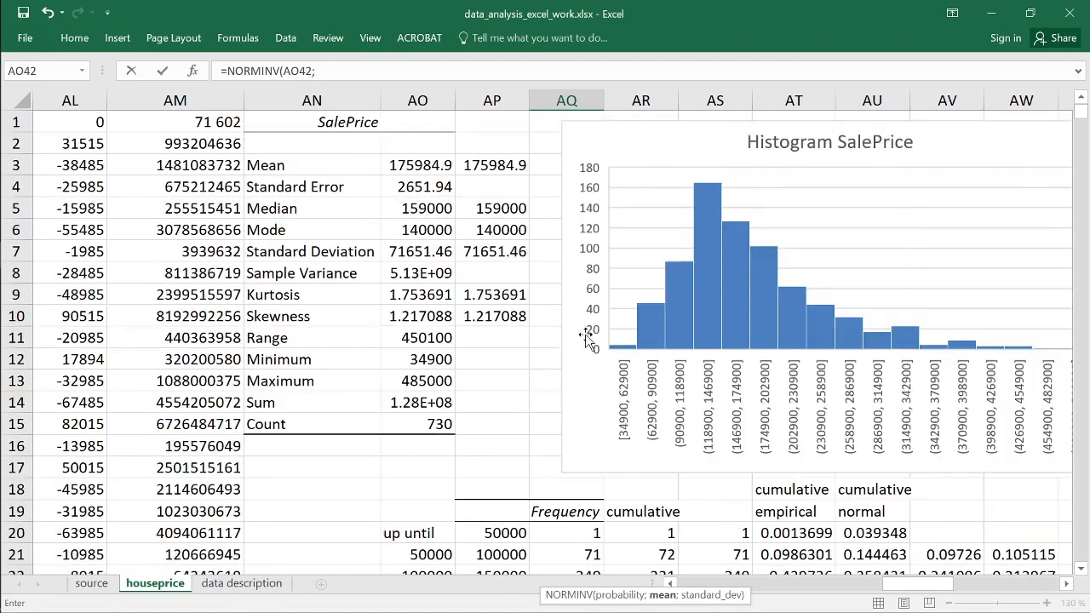
pyautogui.click(422, 165)
pyautogui.press('F4')
pyautogui.scroll(-10, 424, 165)
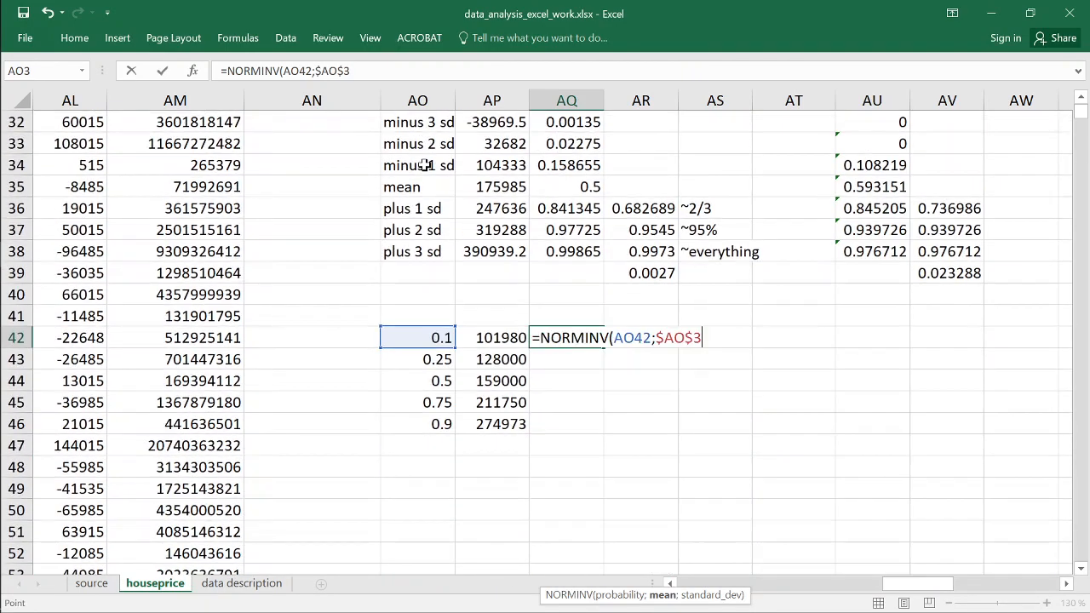
pyautogui.scroll(10, 423, 165)
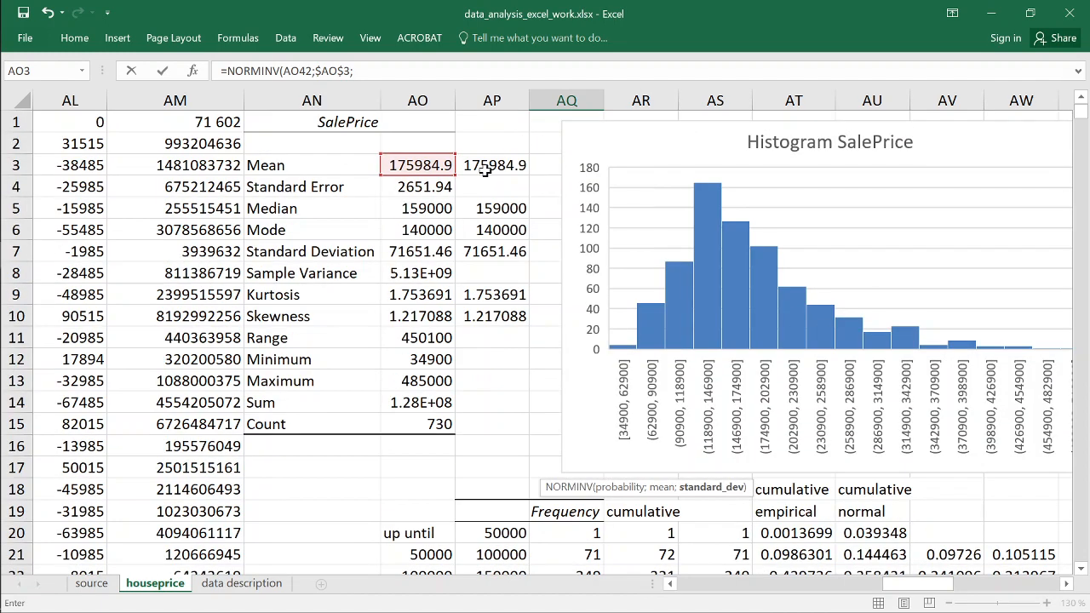
pyautogui.click(423, 251)
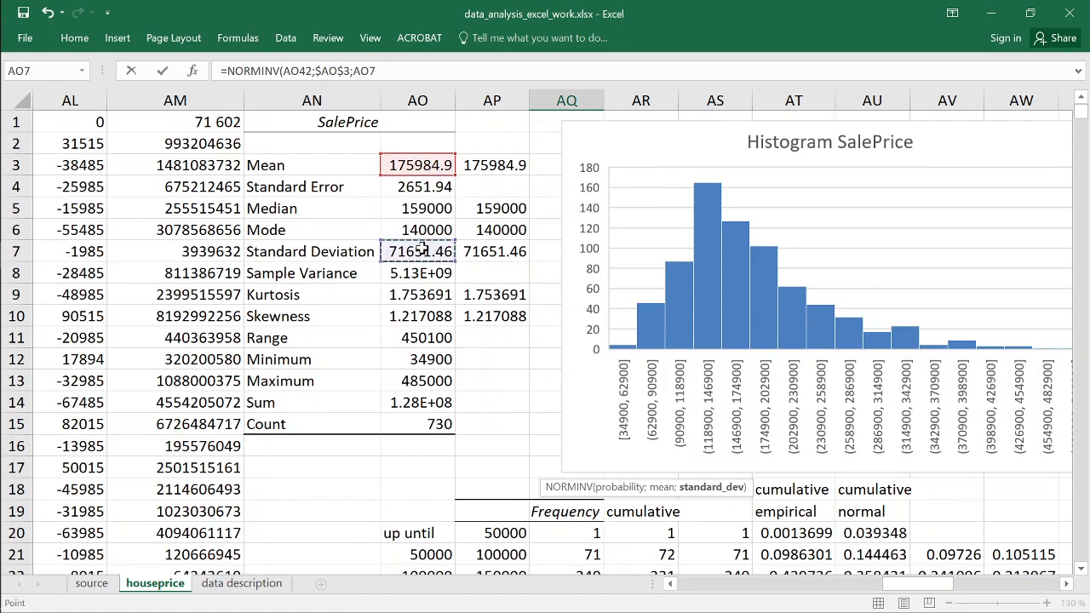
pyautogui.press('F4')
pyautogui.scroll(-10, 424, 250)
pyautogui.press('Return')
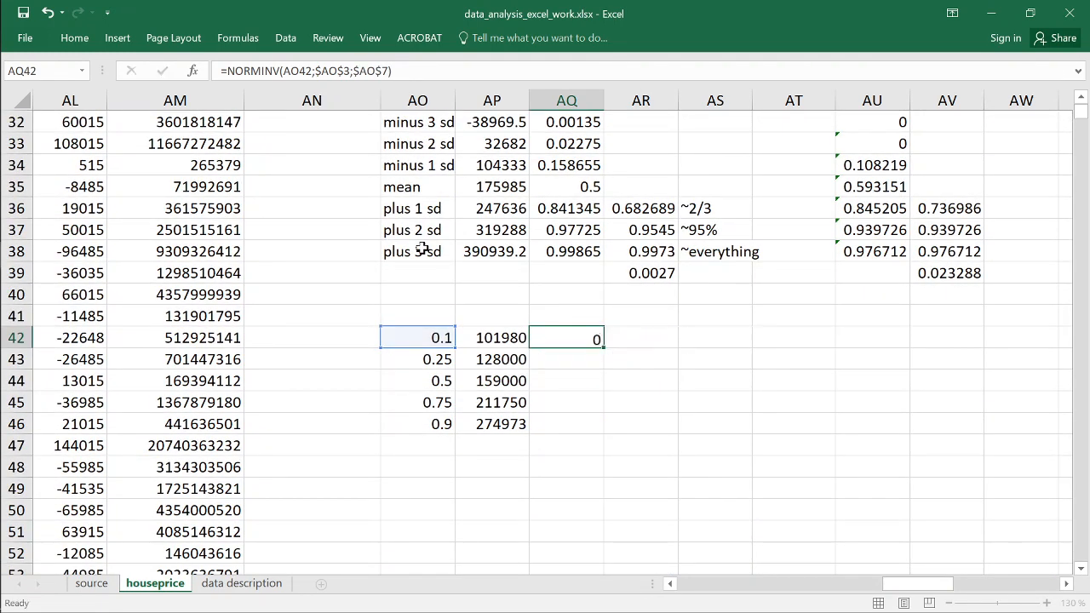
# Step: Show AQ42 without decimal places and fill its NORMINV formula down through AQ46
pyautogui.click(591, 338)
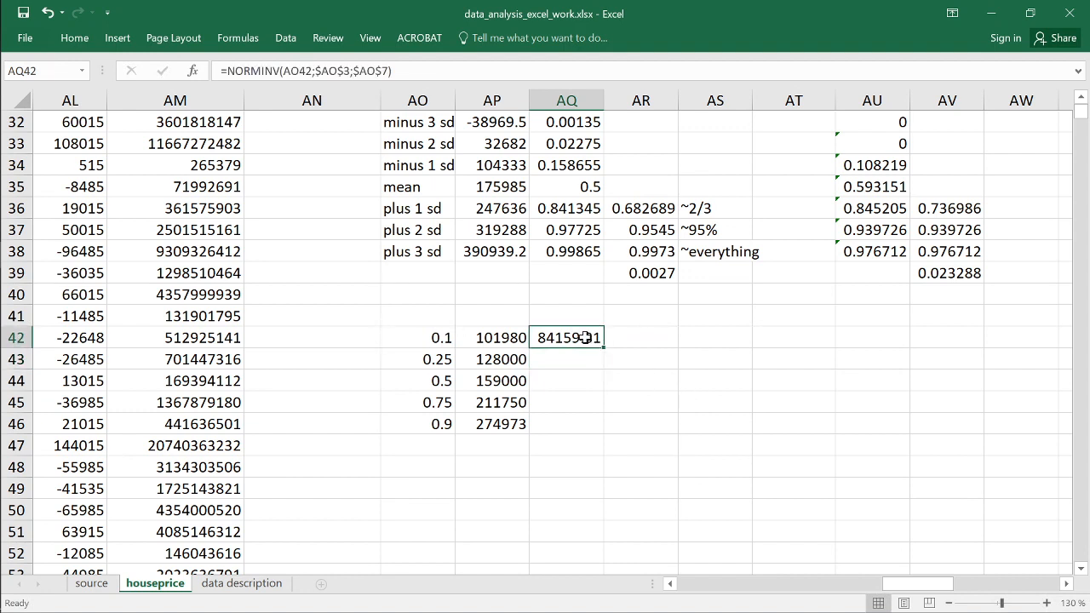
pyautogui.rightClick(592, 338)
pyautogui.click(744, 228)
pyautogui.click(744, 227)
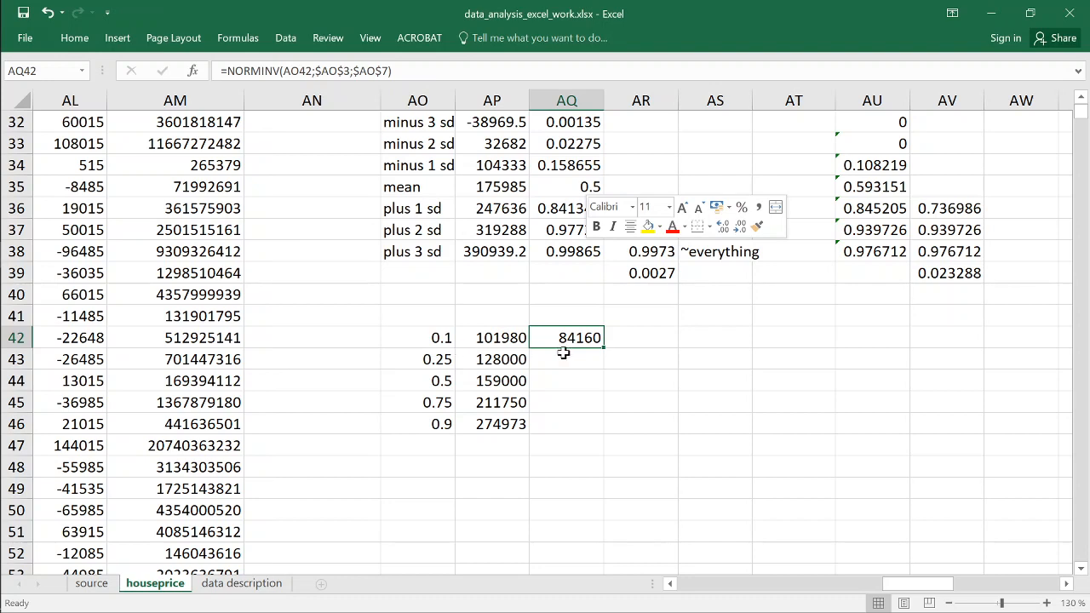
pyautogui.moveTo(603, 352); pyautogui.dragTo(601, 431)
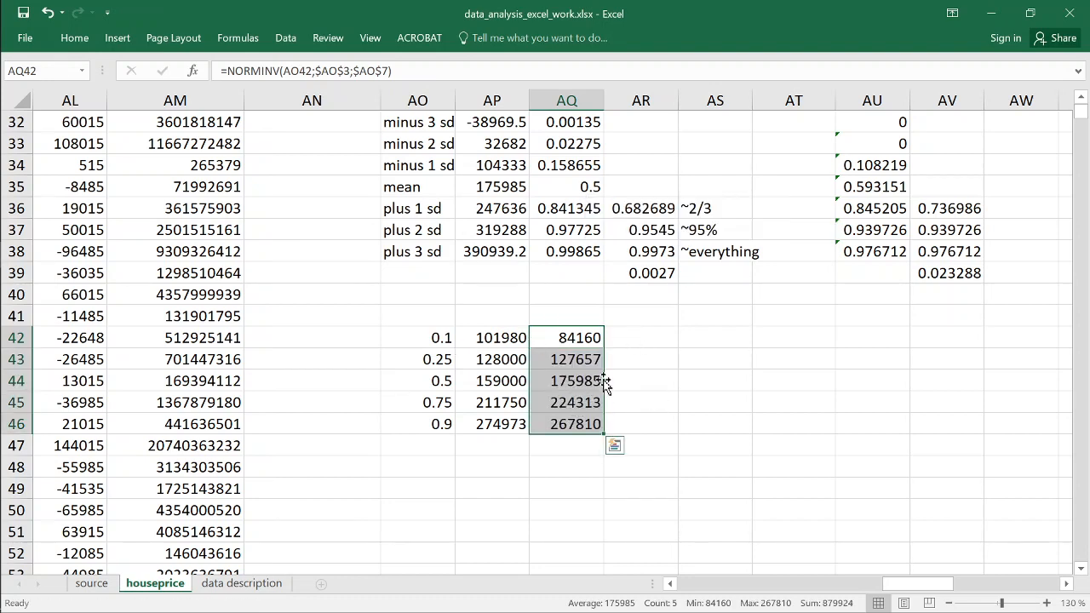
# Step: Label the percentile columns "empirical" in AP41 and "normal" in AQ41
pyautogui.click(555, 318)
pyautogui.write('normal')
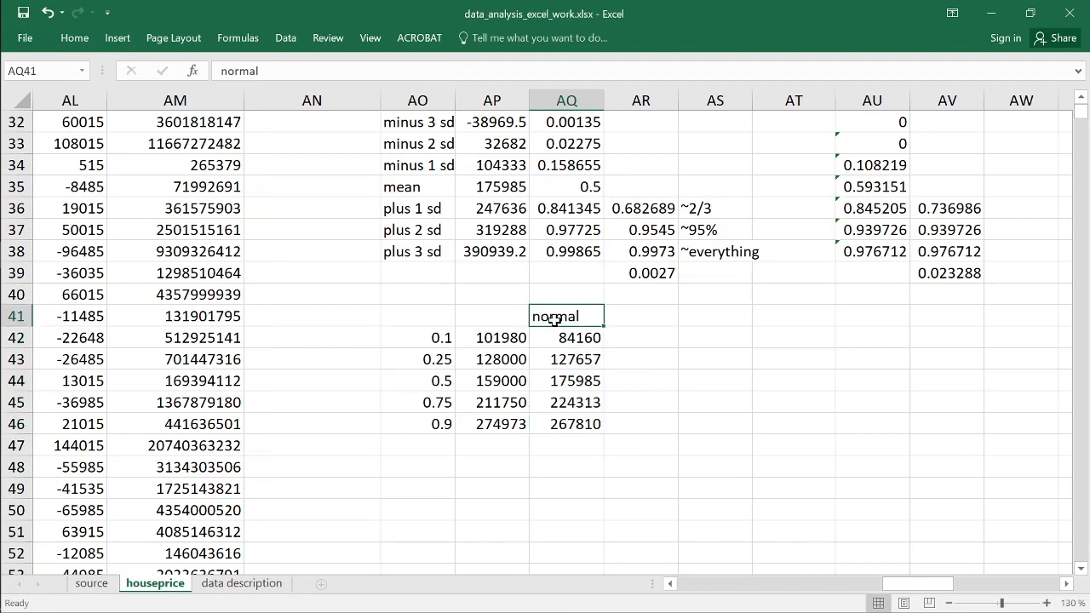
pyautogui.press('Left')
pyautogui.write('emprical')
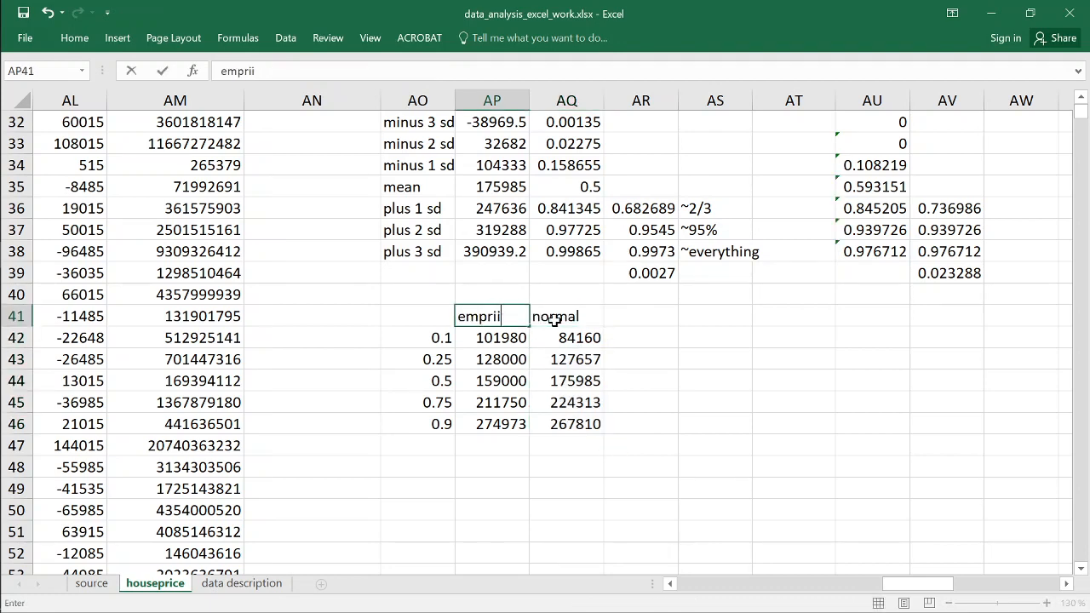
pyautogui.press('BackSpace')
pyautogui.press('BackSpace')
pyautogui.press('BackSpace')
pyautogui.write('ic')
pyautogui.press('BackSpace')
pyautogui.press('BackSpace')
pyautogui.press('BackSpace')
pyautogui.write('irica')
pyautogui.press('BackSpace')
pyautogui.press('BackSpace')
pyautogui.press('BackSpace')
pyautogui.write('ical')
pyautogui.press('Return')
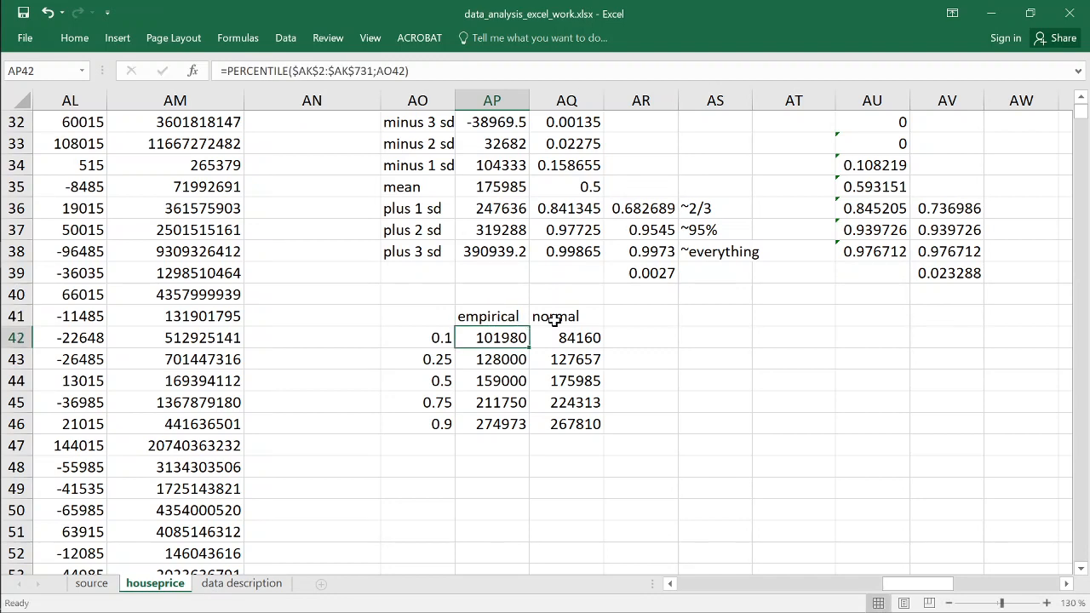
# Step: Compare the empirical median in AP44 with the normal one in AQ44, and check the SalePrice histogram's shape
pyautogui.click(590, 384)
pyautogui.press('F2')
pyautogui.press('Escape')
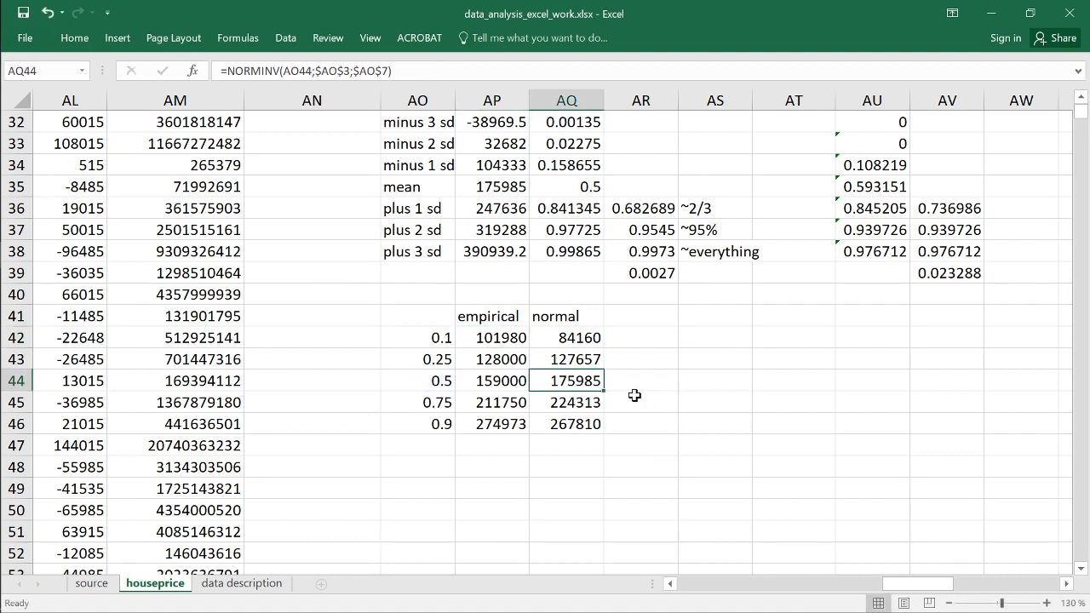
pyautogui.click(497, 383)
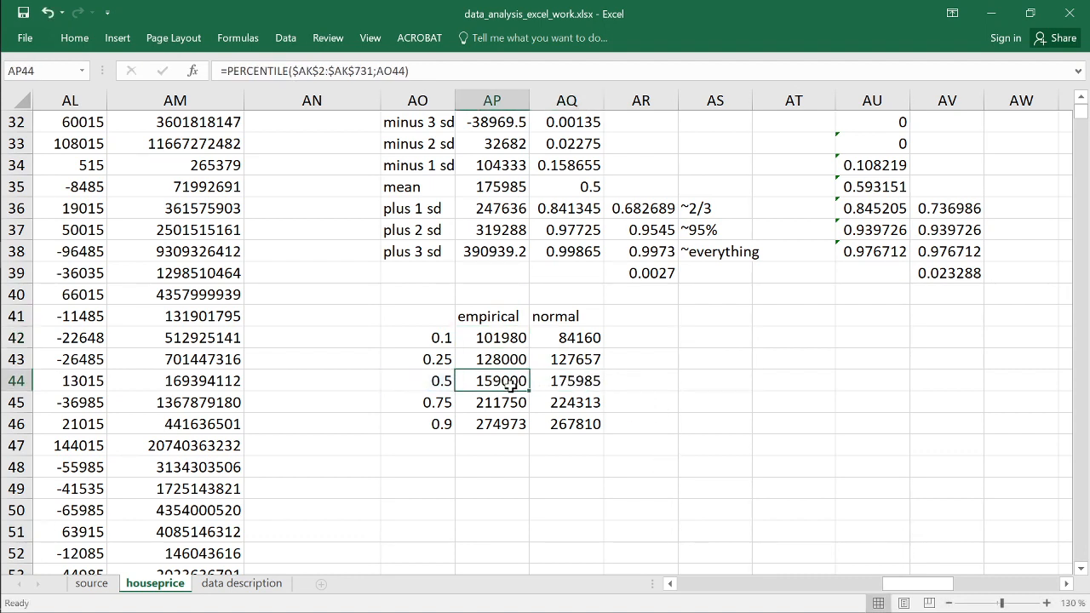
pyautogui.click(595, 383)
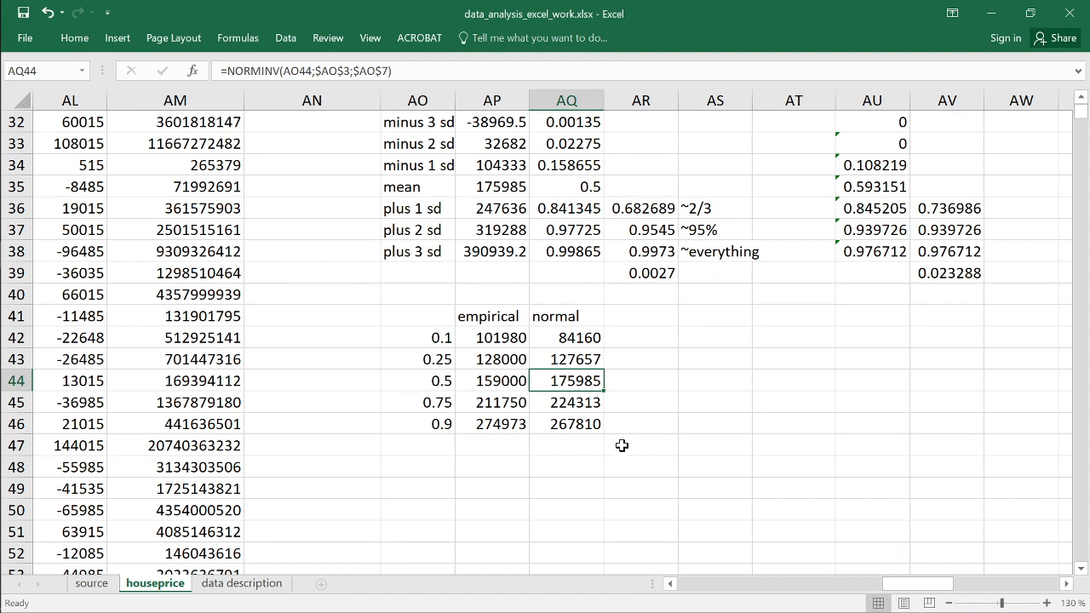
pyautogui.click(521, 381)
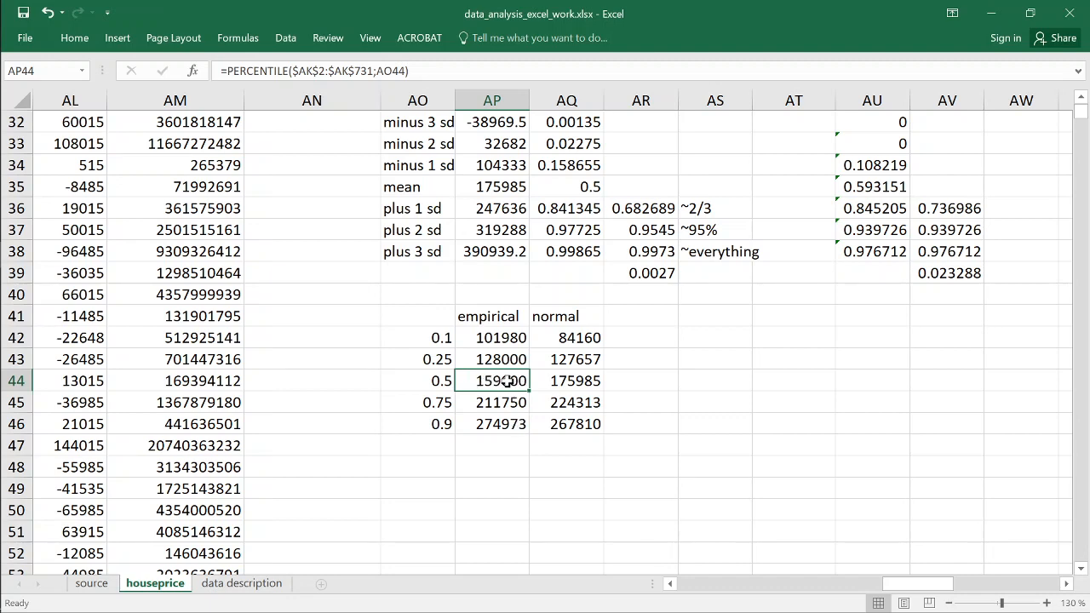
pyautogui.click(587, 381)
pyautogui.scroll(10, 644, 437)
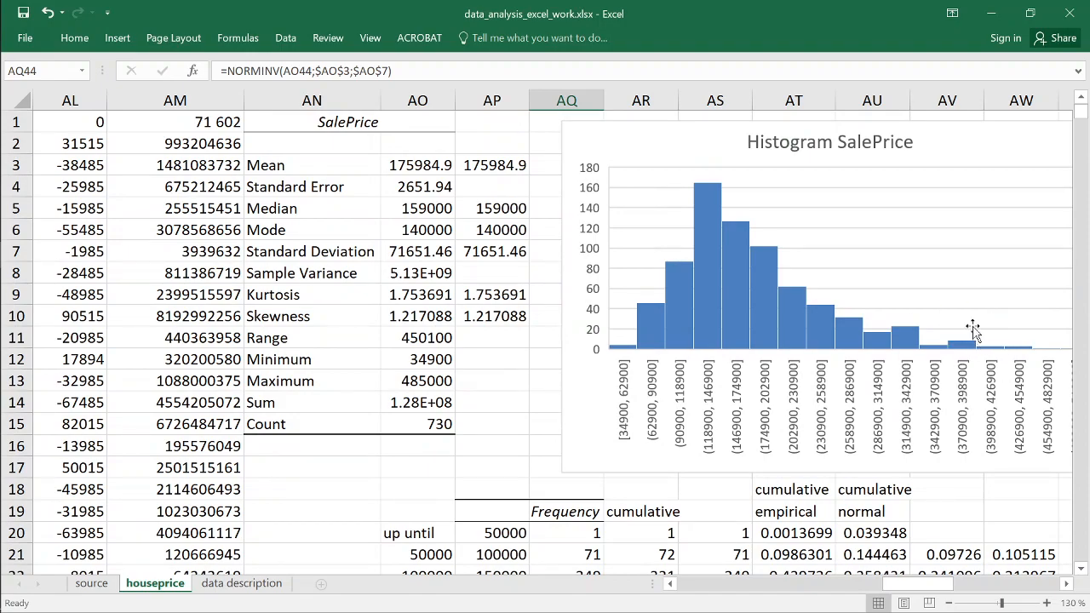
pyautogui.scroll(-3, 891, 358)
pyautogui.scroll(-8, 877, 360)
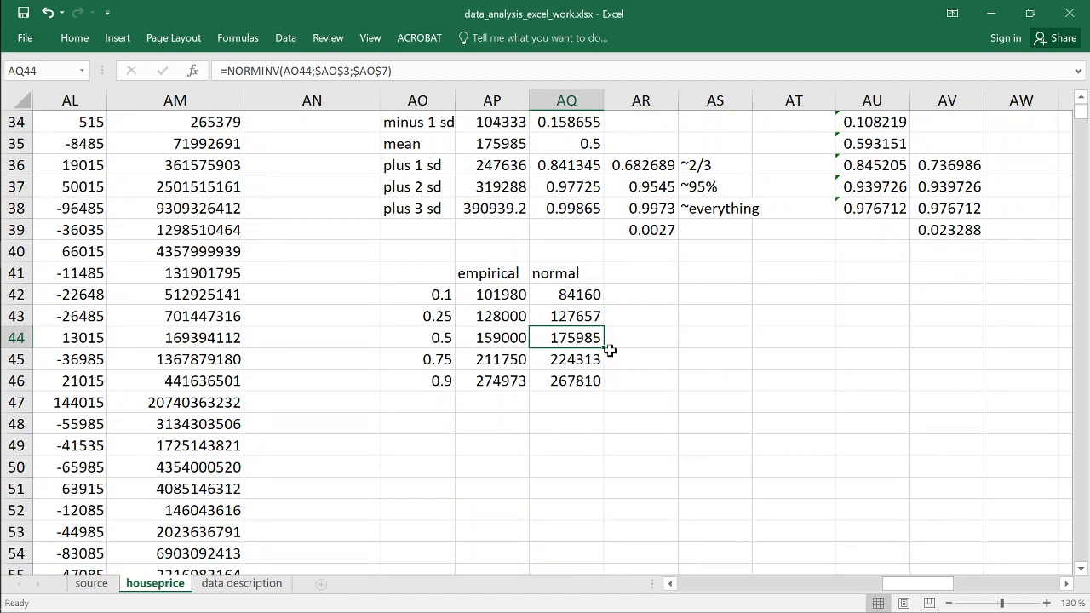
pyautogui.click(477, 339)
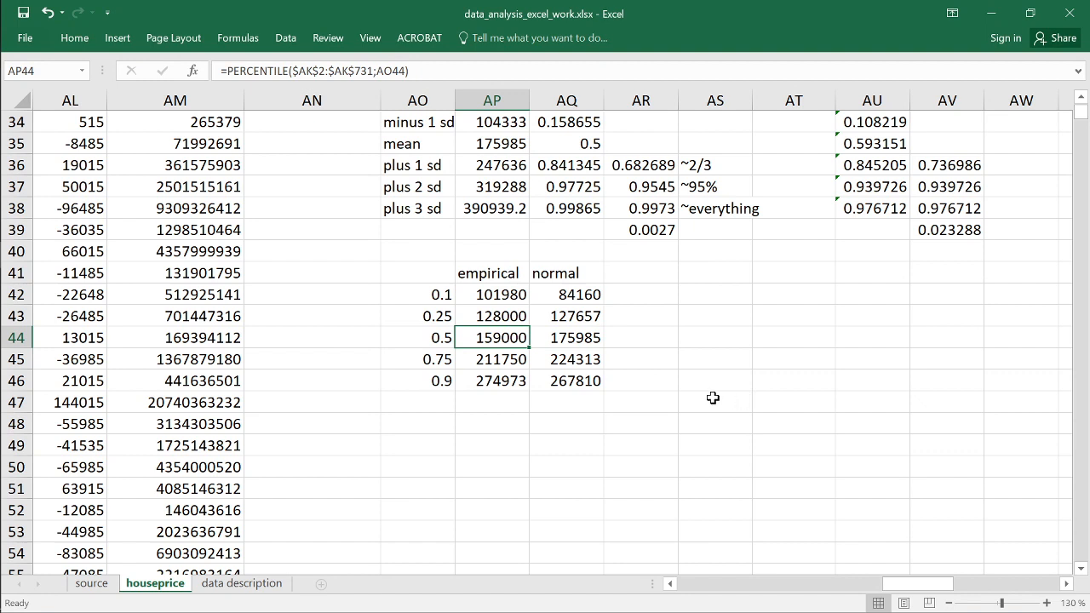